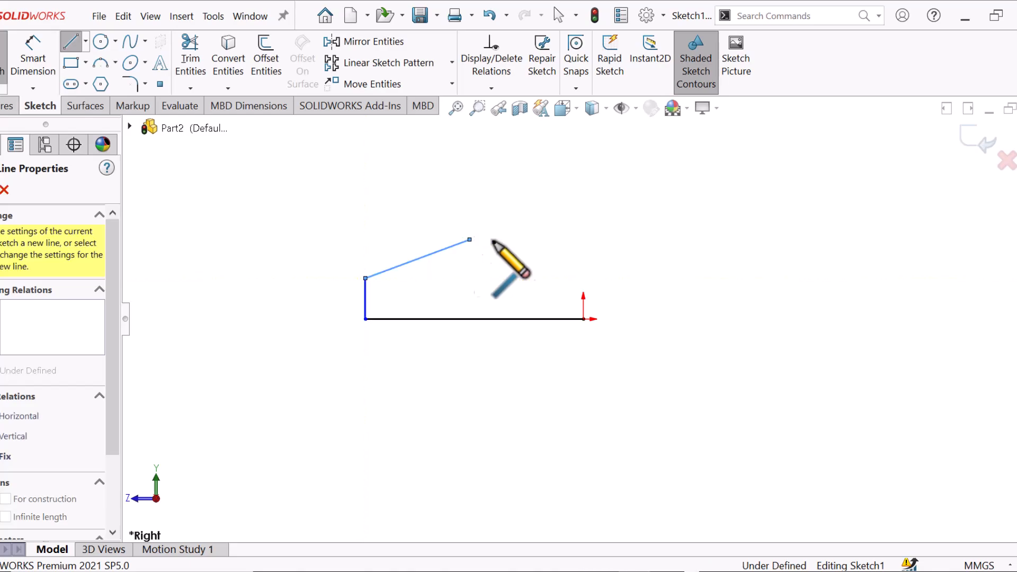
Step: Close the profile with a horizontal line, a vertical rise, a flange top about 21 mm wide and a vertical line down to the origin
left_click(555, 239)
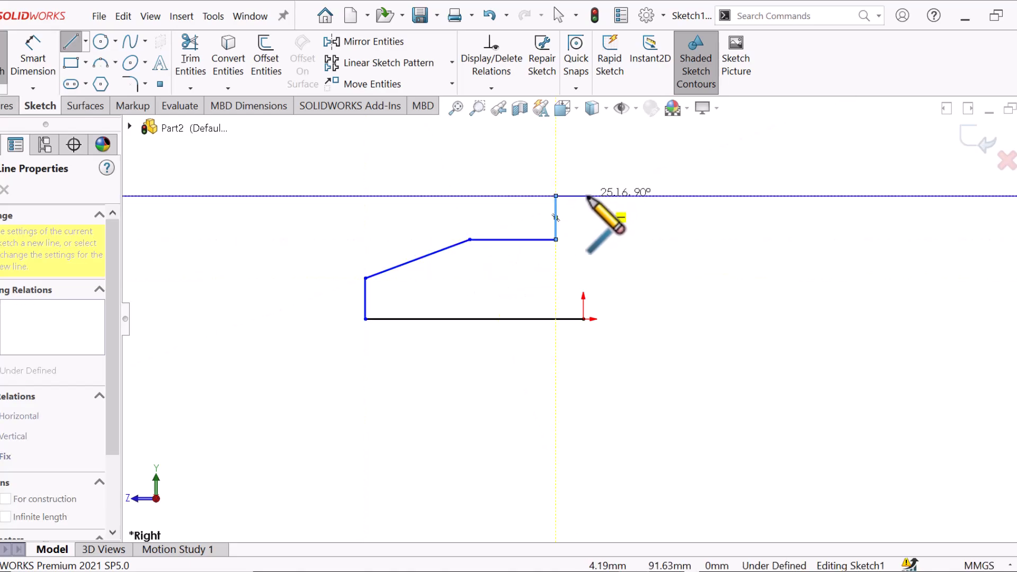
left_click(555, 196)
left_click(583, 196)
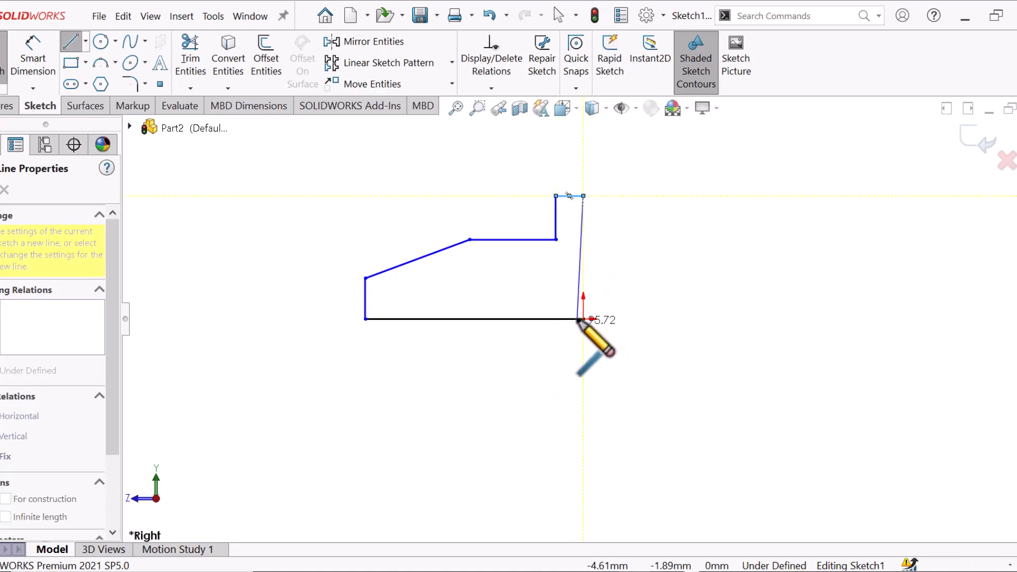
left_click(582, 319)
right_click(584, 323)
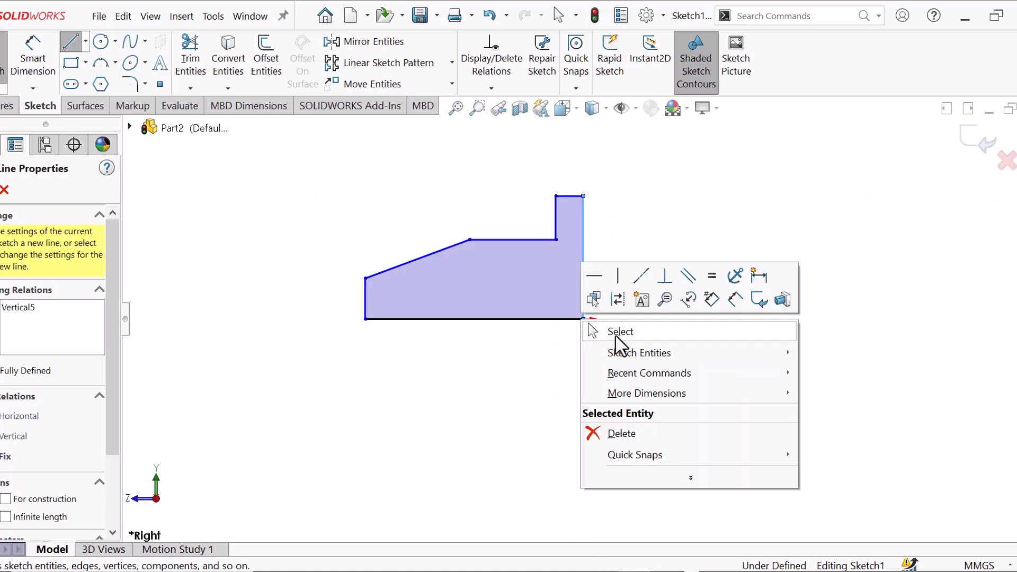
left_click(617, 332)
Step: Dimension the profile's horizontal base line to 165 mm
right_click_drag(621, 380, 617, 289)
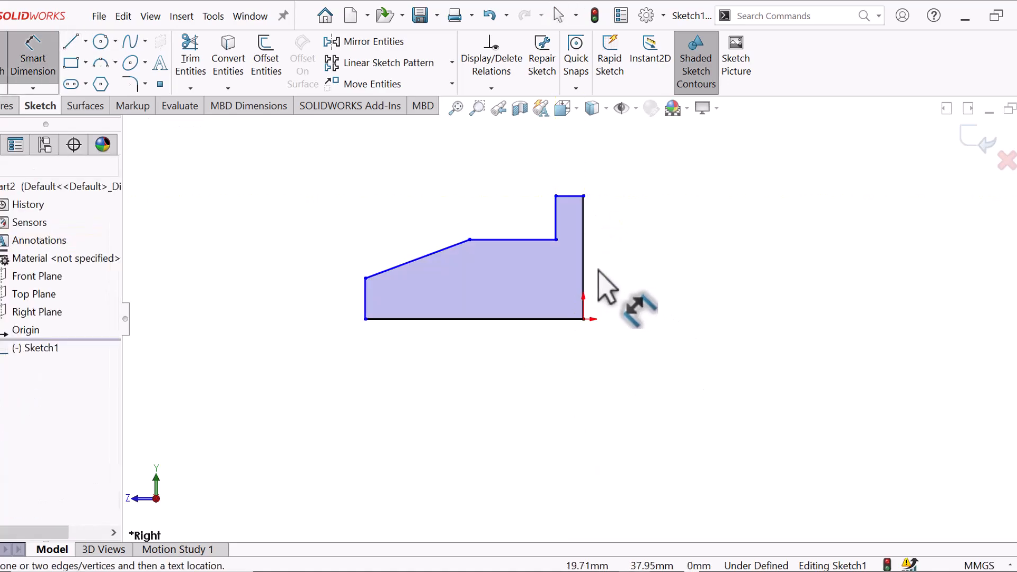
left_click(529, 318)
left_click(533, 373)
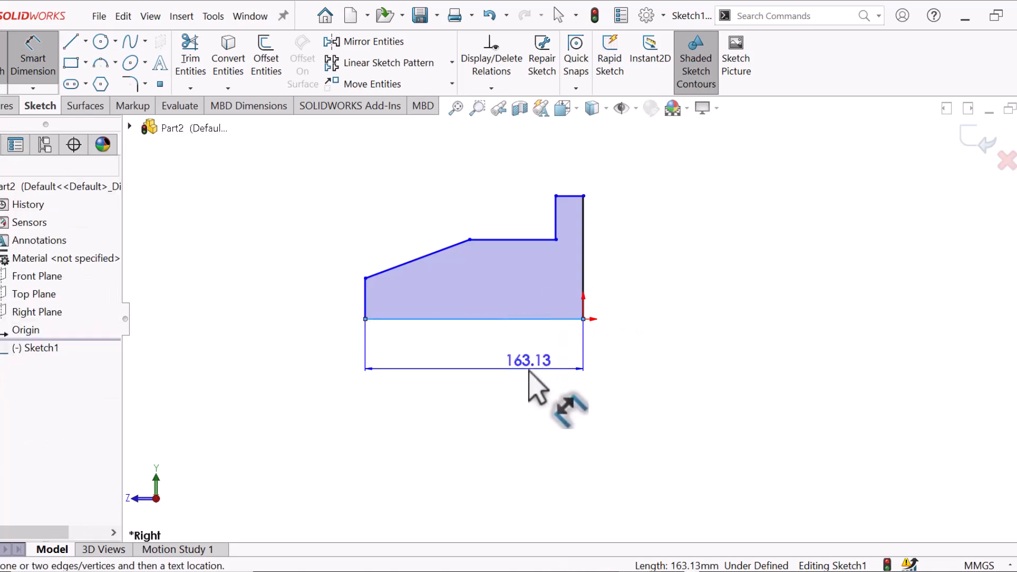
type("1")
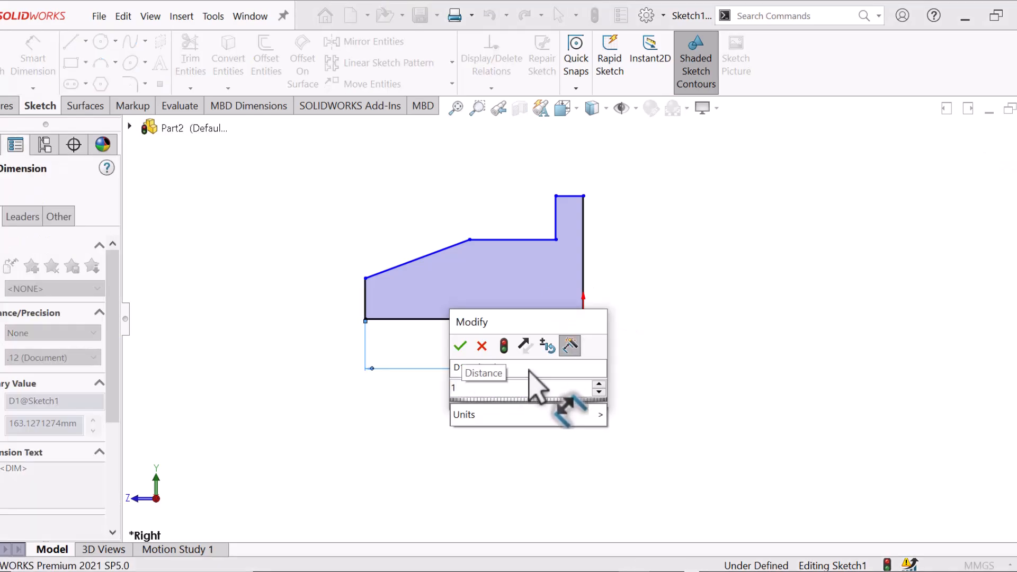
type("65")
key("Return")
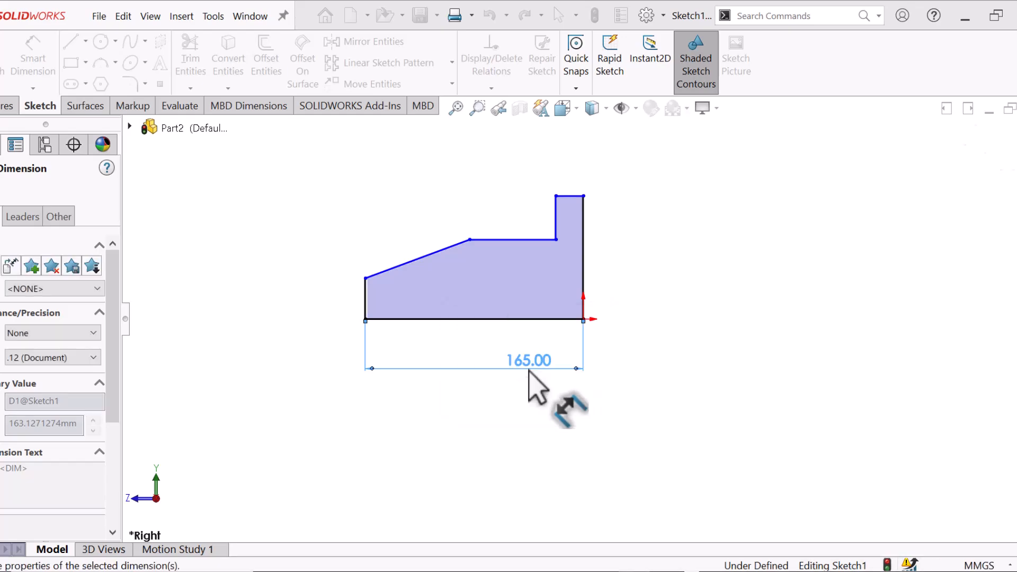
left_click(676, 392)
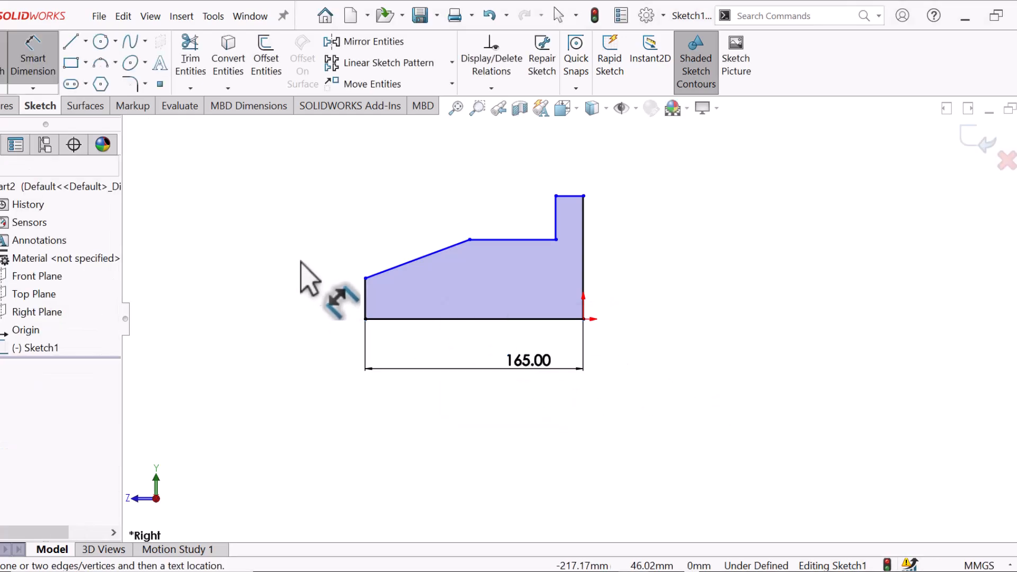
Step: Dimension the short vertical line at the narrow end to 25 mm and the long vertical line through the origin to 90 mm
left_click(365, 299)
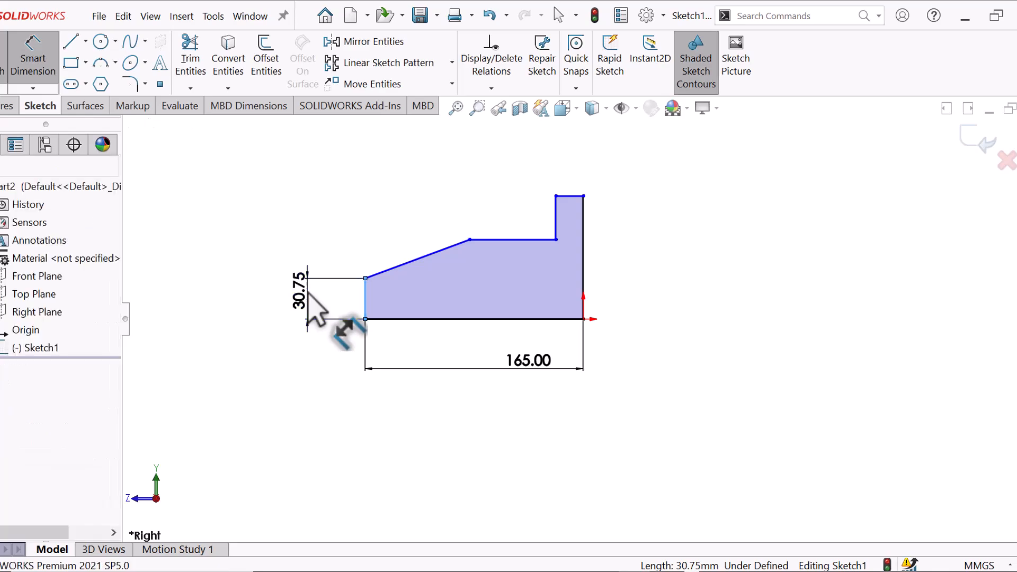
left_click(308, 292)
type("25")
key("Return")
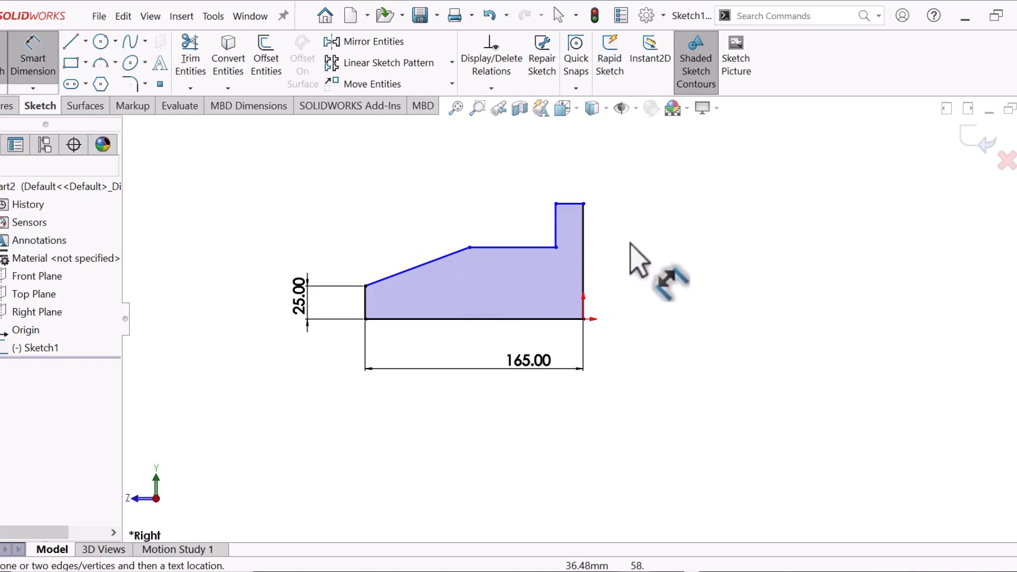
left_click(584, 260)
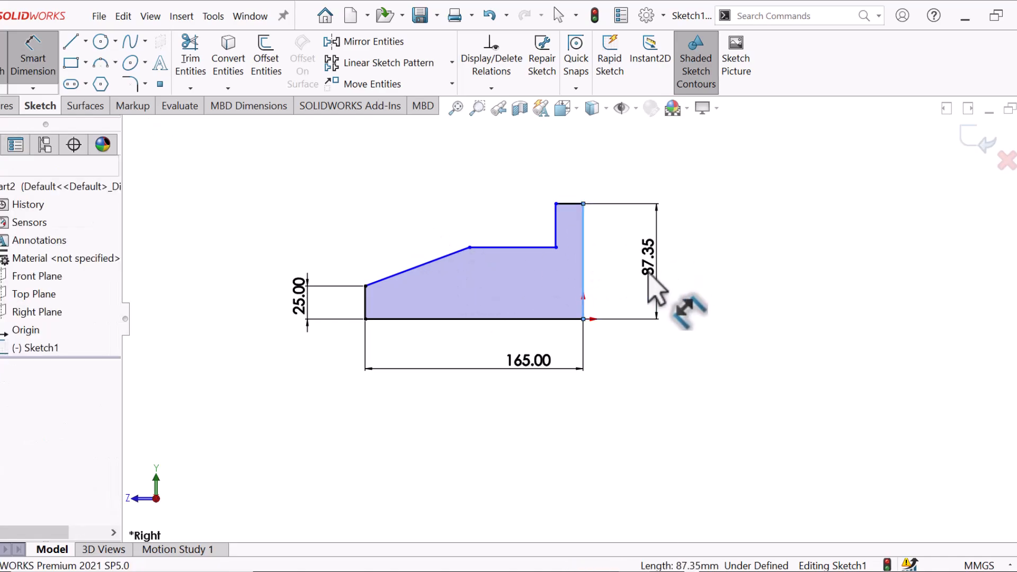
left_click(656, 289)
type("90")
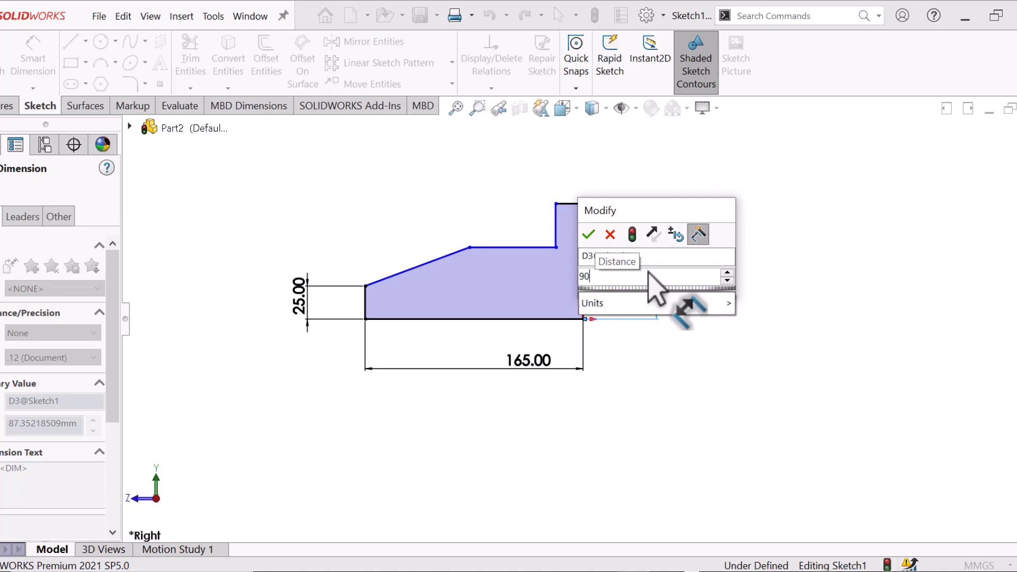
key("Return")
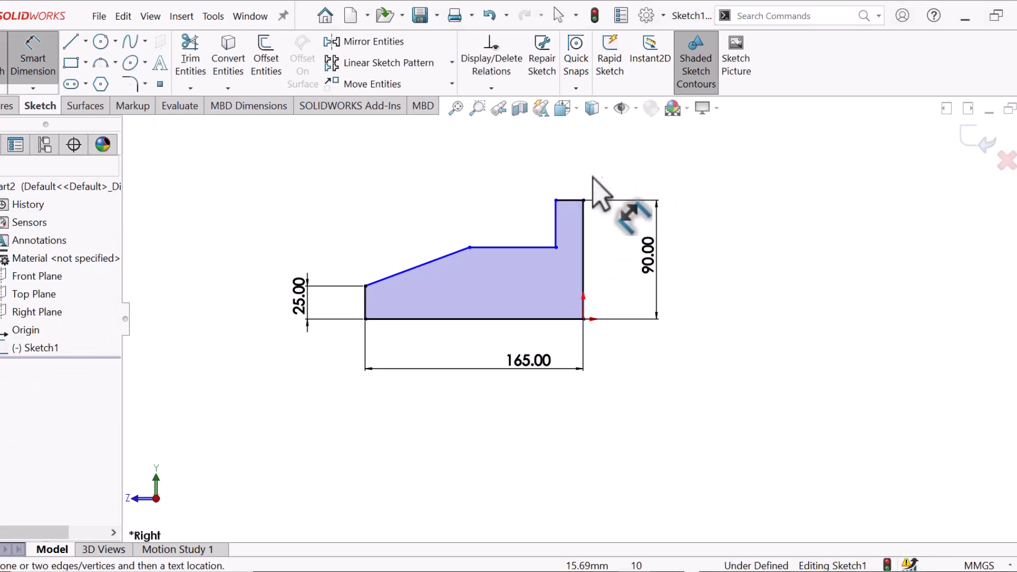
Step: Dimension the flange's top line to 15 mm and the vertical step below it to 40 mm
left_click(579, 200)
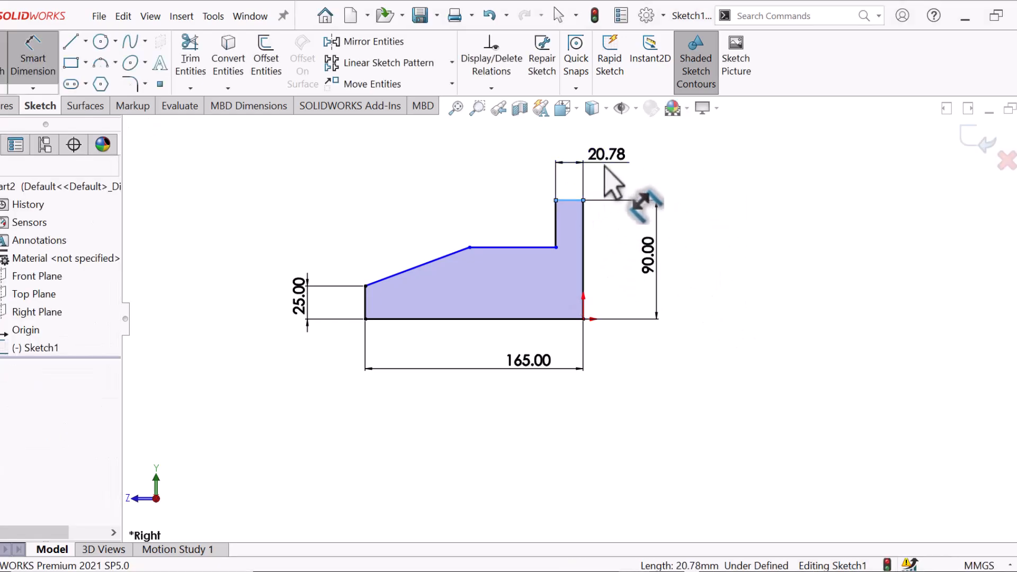
left_click(607, 164)
type("15")
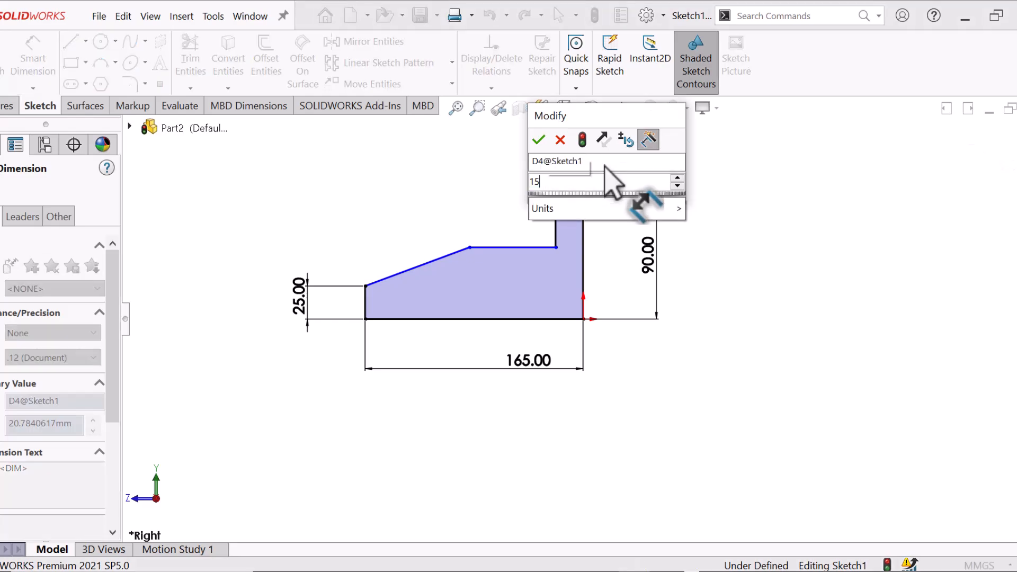
key("Return")
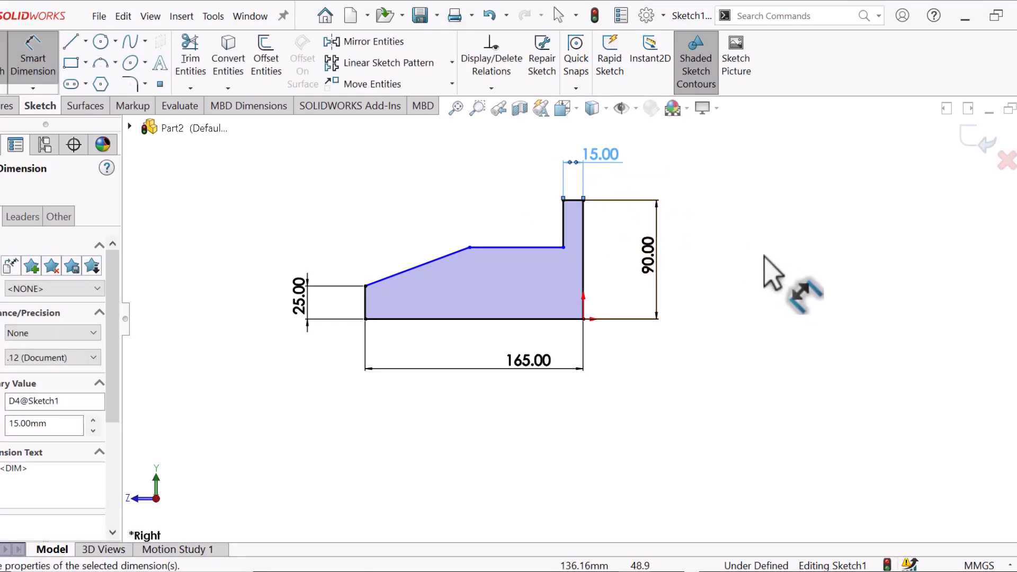
left_click(561, 230)
left_click(541, 228)
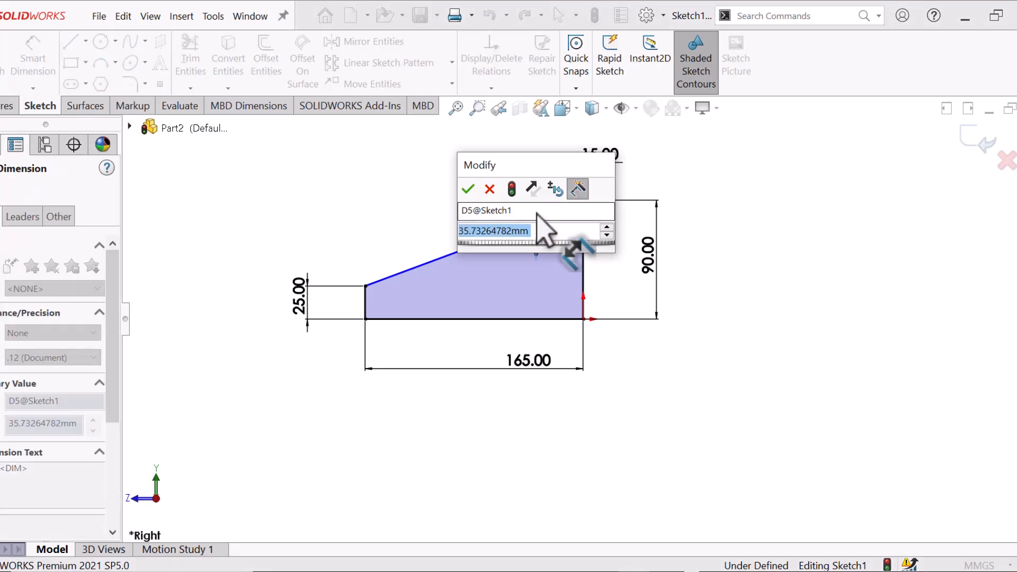
type("40")
key("Return")
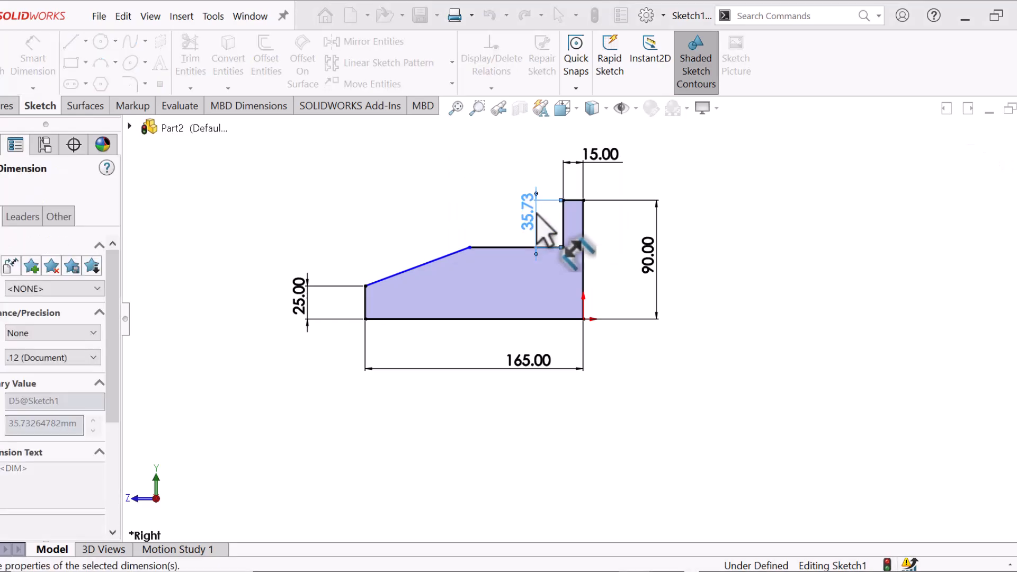
left_click(480, 170)
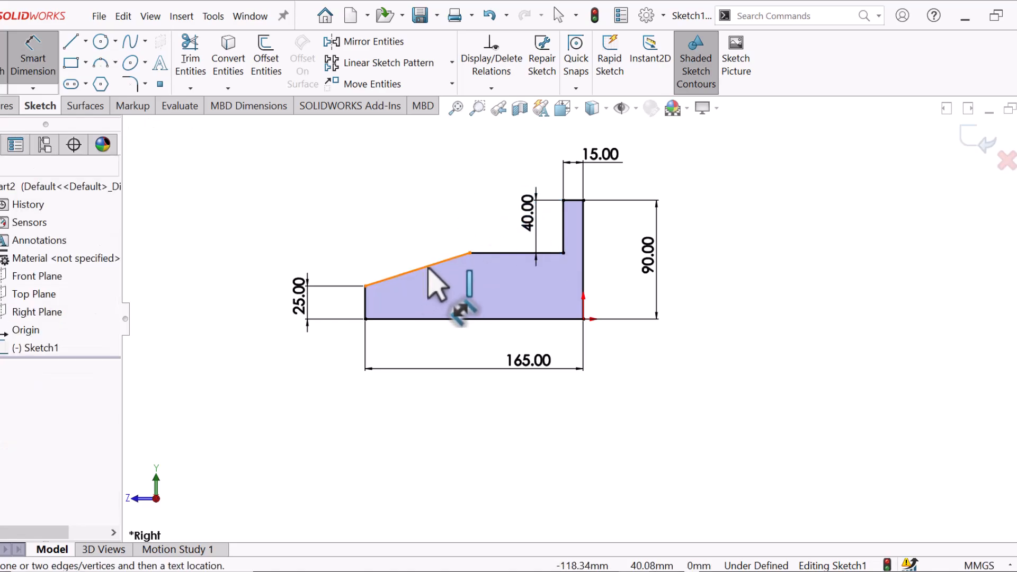
Step: Dimension the outer angle between the sloped line and the adjoining horizontal line to 200°
left_click(445, 261)
left_click(502, 254)
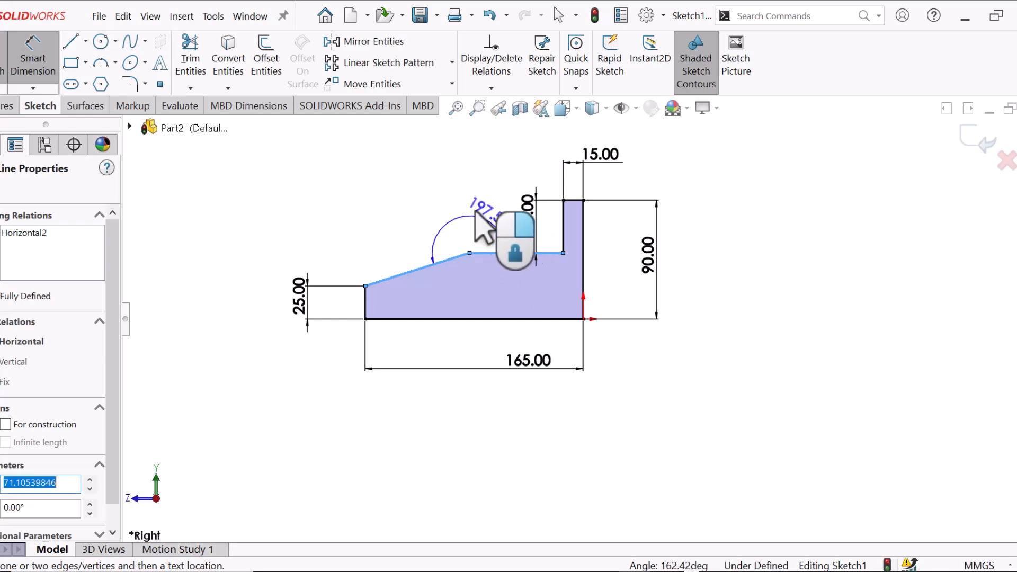
left_click(463, 230)
type("2")
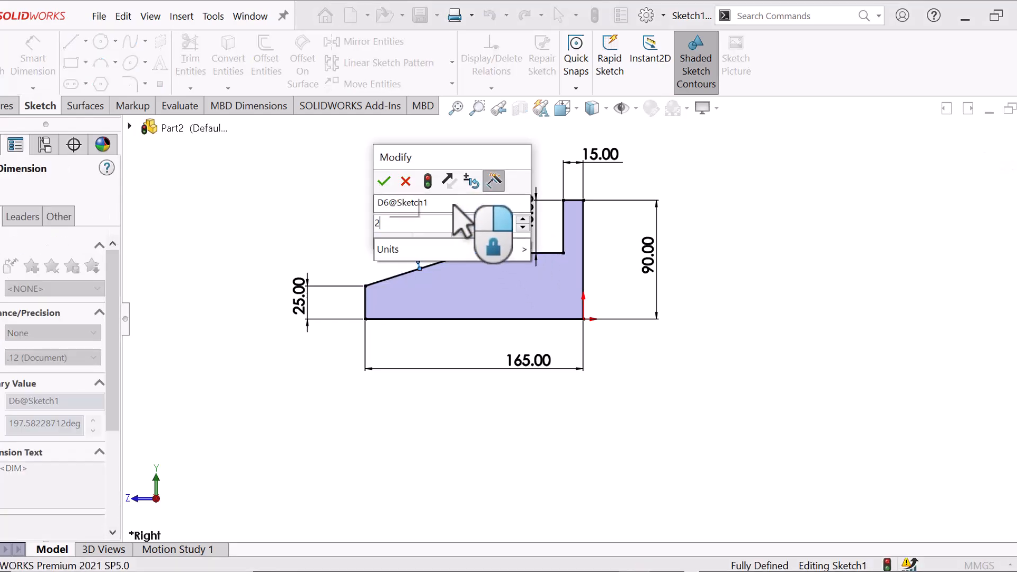
type("00")
key("Return")
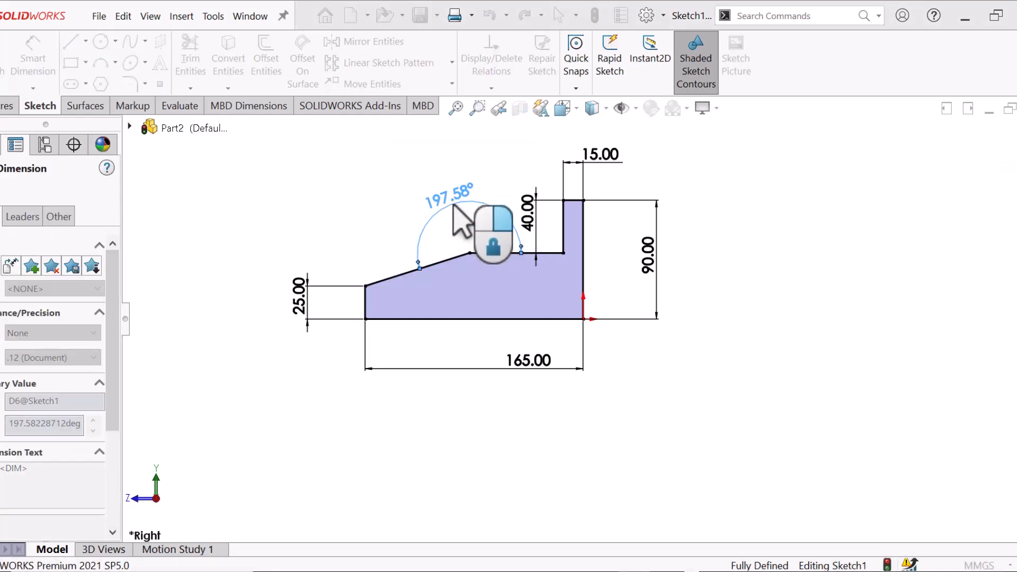
left_click(669, 363)
Step: Revolve the profile 360° about its 165 mm base line to create the solid body
key("z")
key("z")
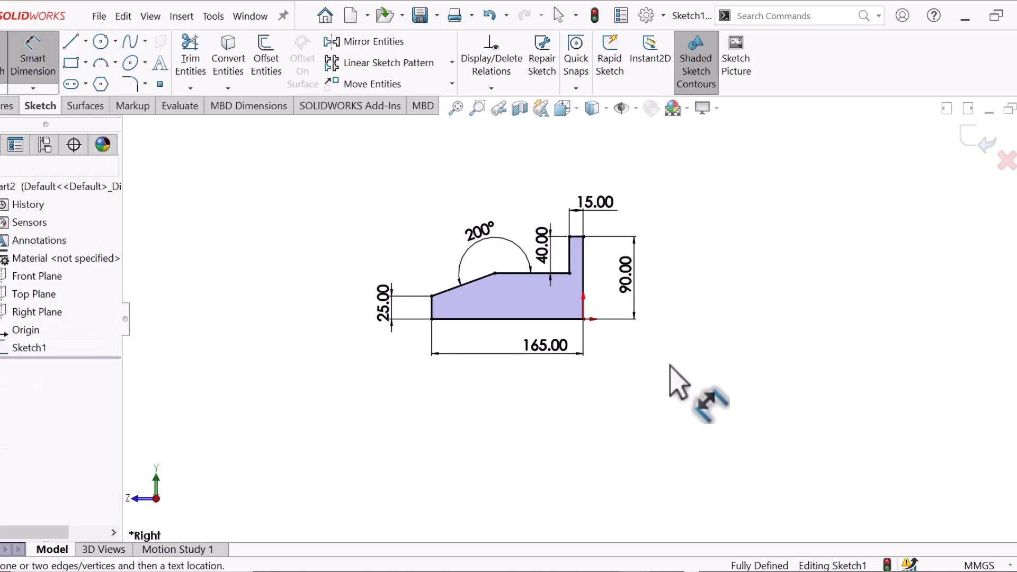
left_click(4, 107)
left_click(67, 59)
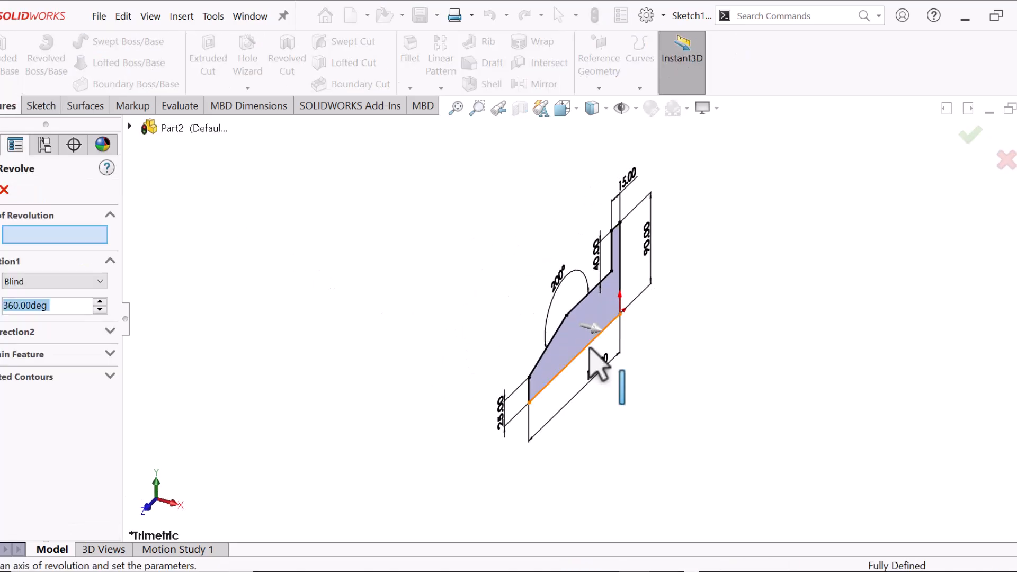
left_click(590, 346)
middle_click_drag(639, 440, 547, 420)
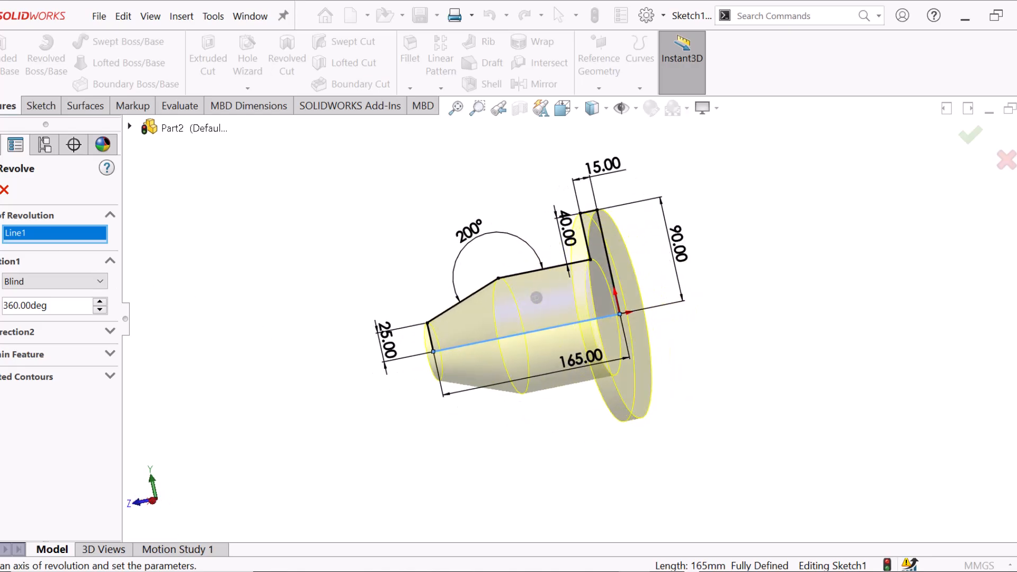
left_click(1, 190)
left_click(340, 228)
middle_click_drag(513, 294, 481, 301)
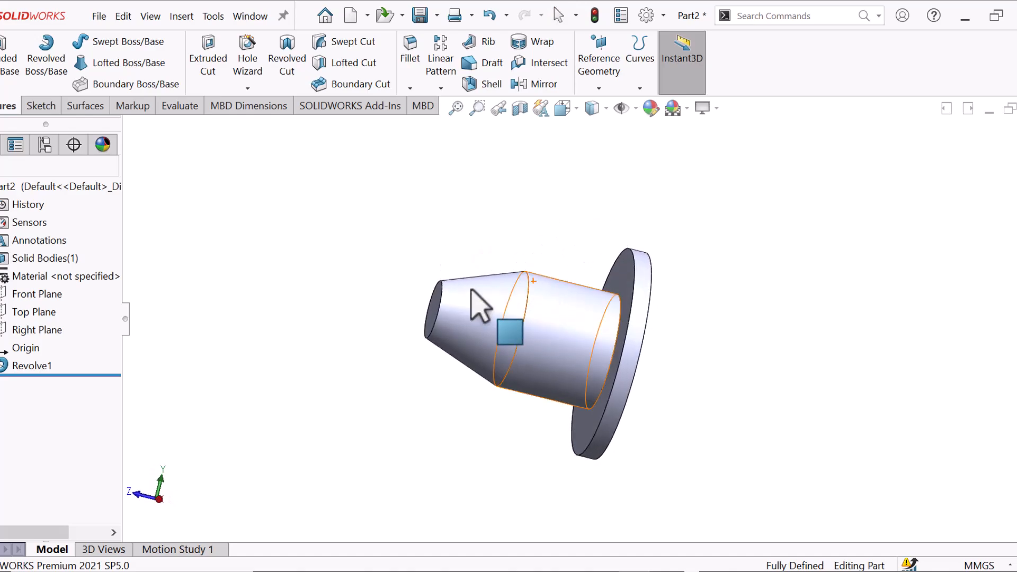
Step: Start a new sketch on the Right Plane and show the revolve's profile sketch, Sketch1
left_click(45, 330)
left_click(55, 303)
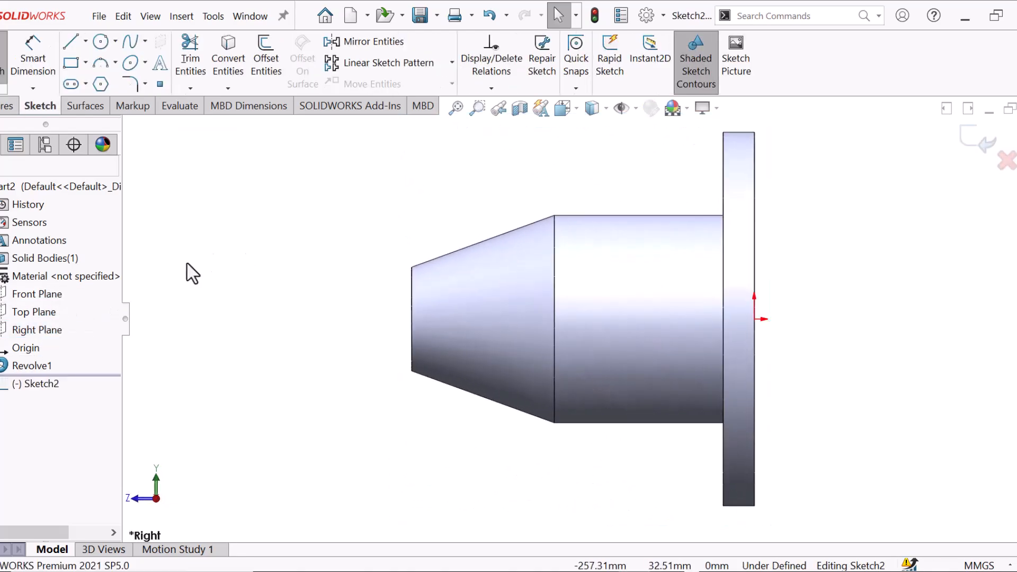
left_click(1, 366)
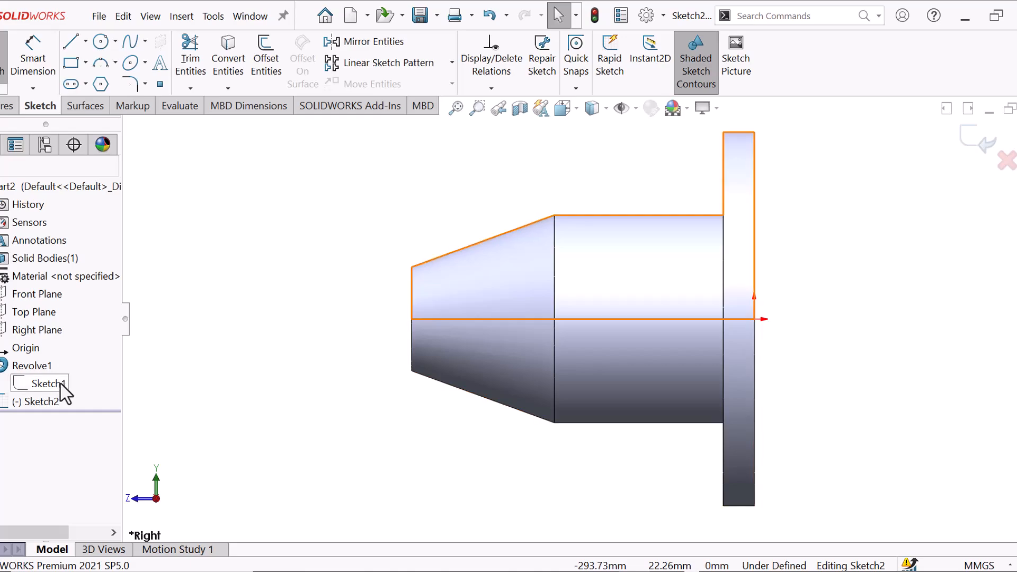
left_click(59, 382)
left_click(77, 359)
key("z")
key("z")
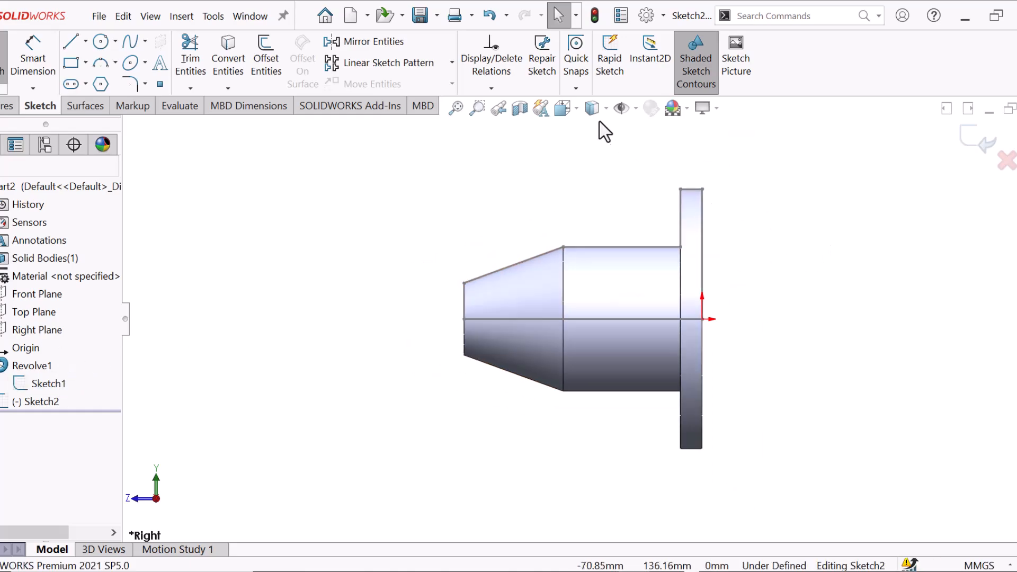
left_click(602, 108)
scroll(844, 289, "down", 1)
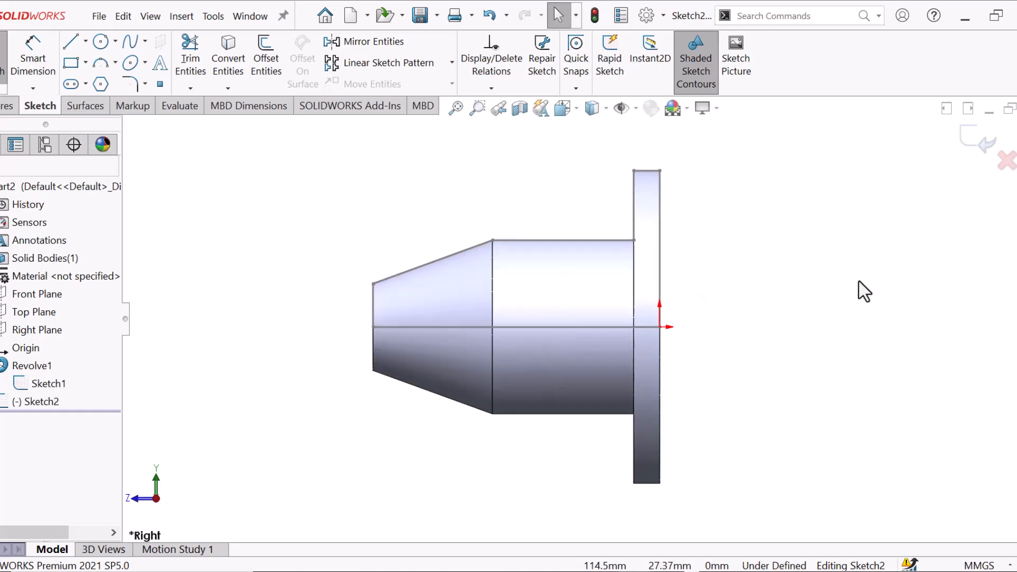
Step: Offset the horizontal and sloped outer profile lines 5 mm inward, with Select chain off and the direction reversed
left_click(266, 54)
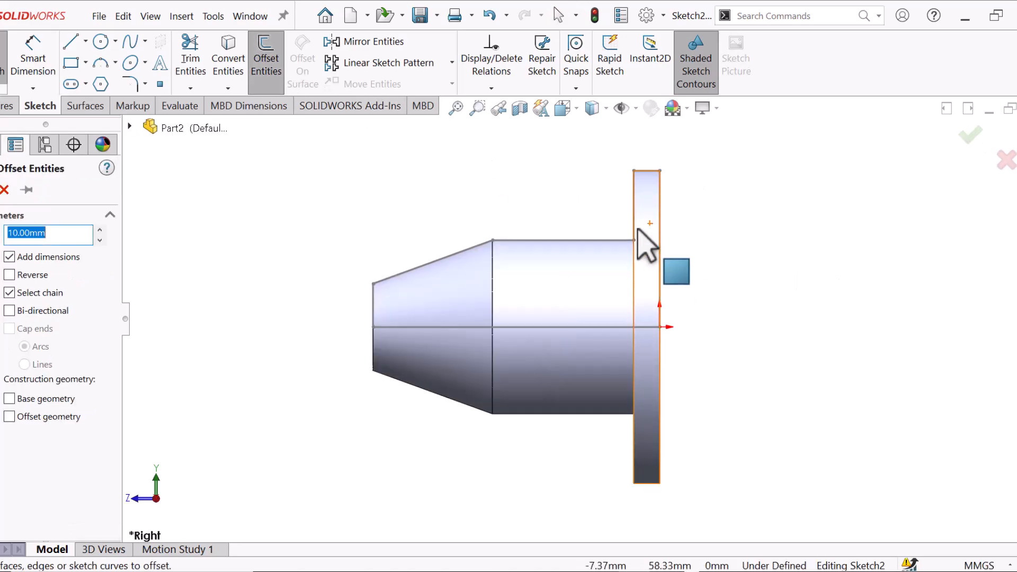
left_click(602, 240)
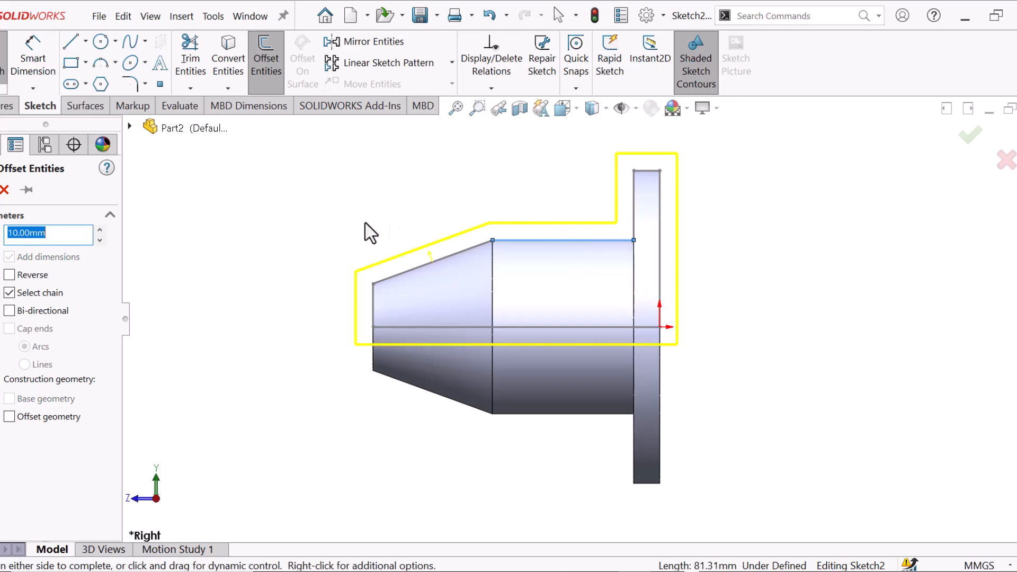
left_click(9, 293)
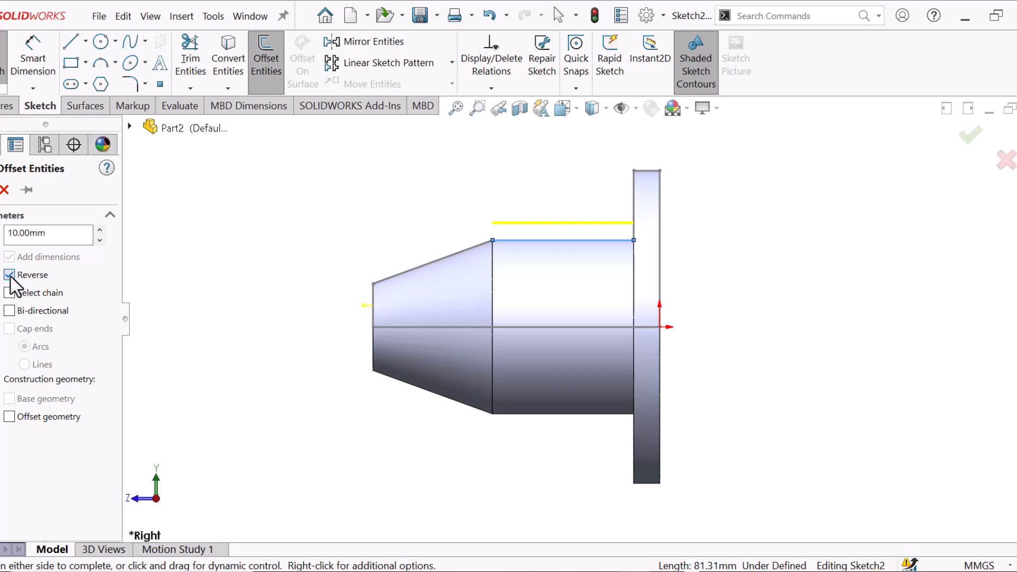
left_click(9, 275)
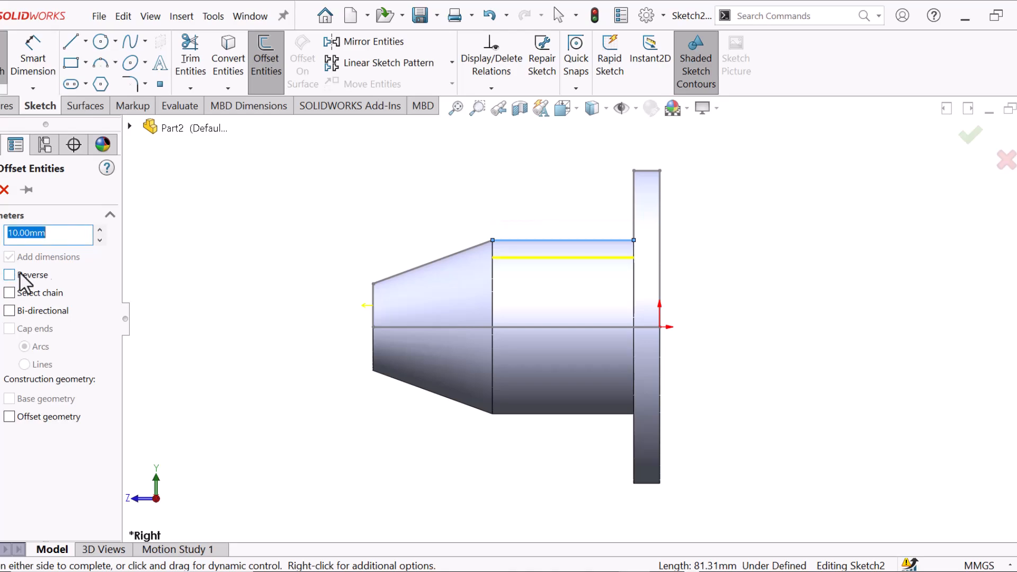
left_click(446, 257)
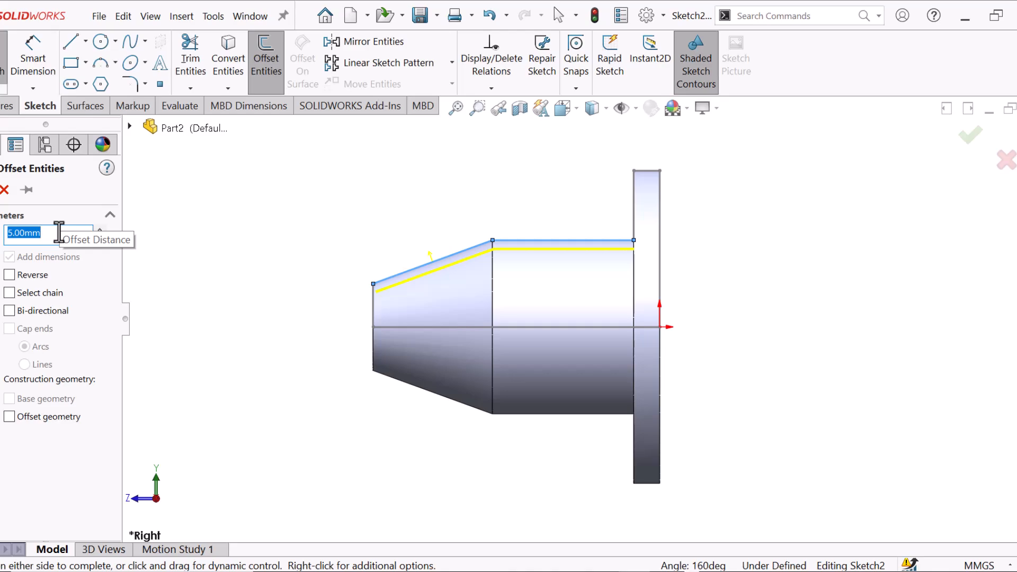
key("Return")
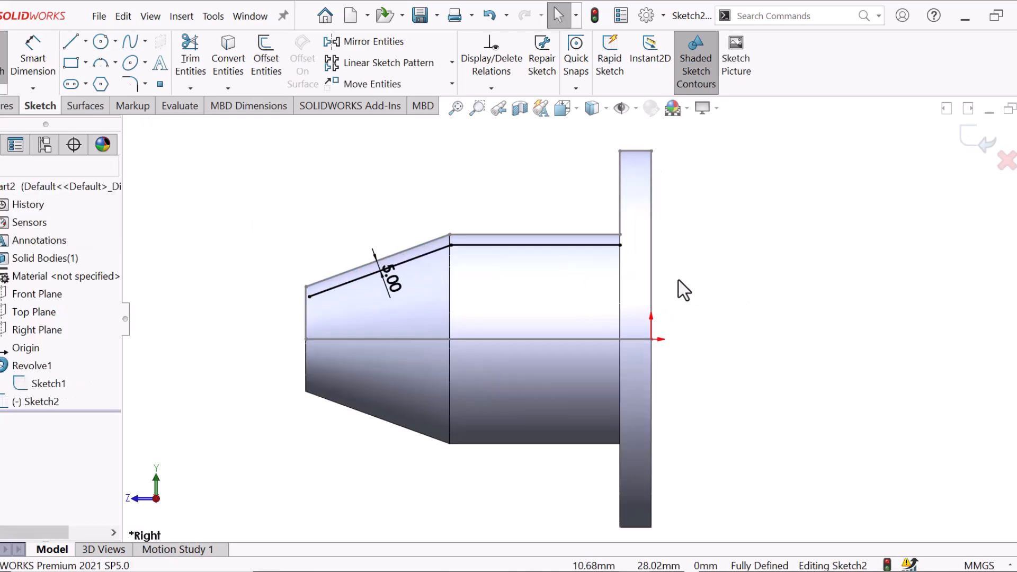
Step: Draw a vertical line along the narrow end face, from the base line up to the height of the sloped offset line's end
scroll(698, 286, "up", 2)
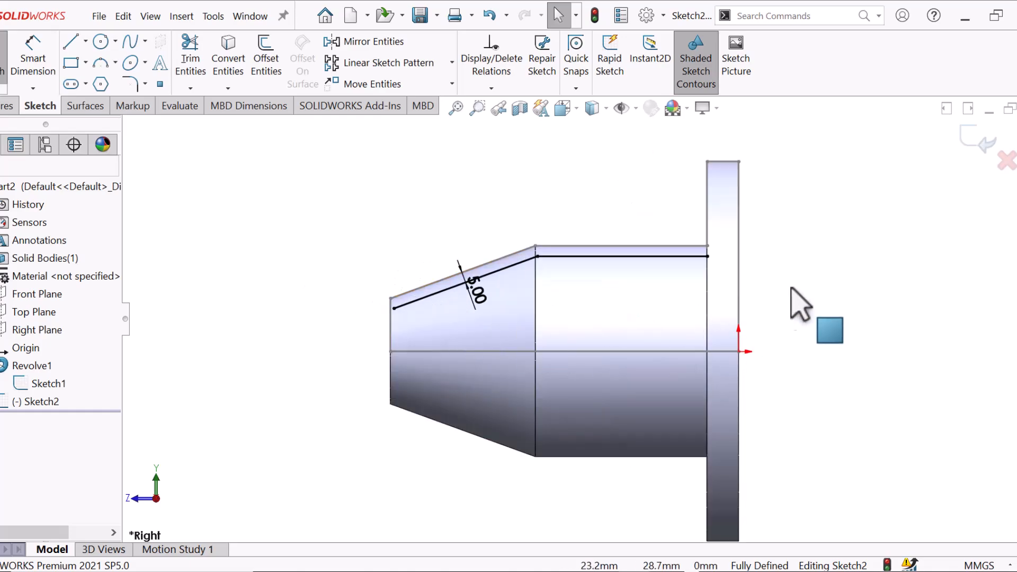
key("l")
scroll(361, 328, "down", 3)
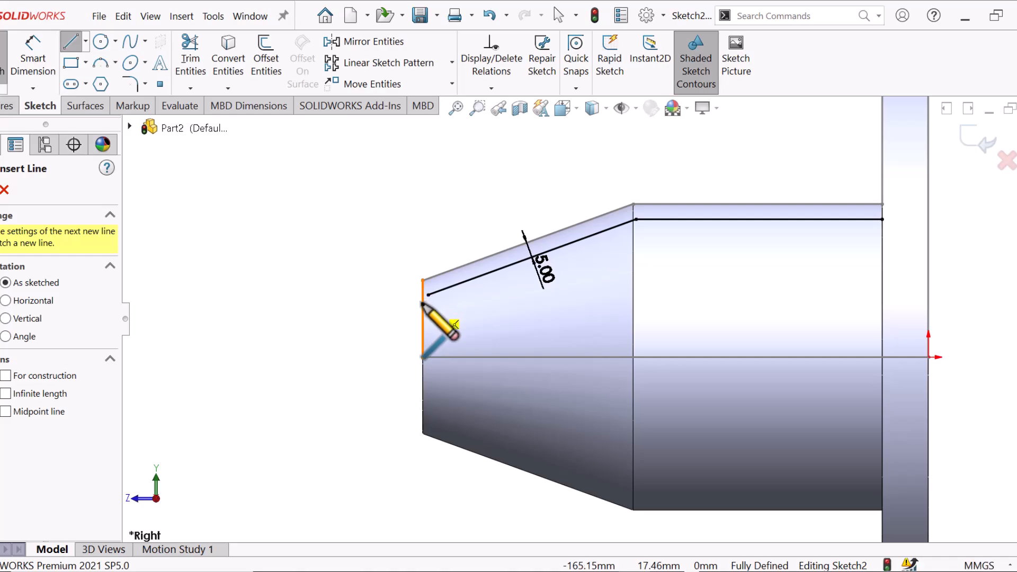
left_click(422, 357)
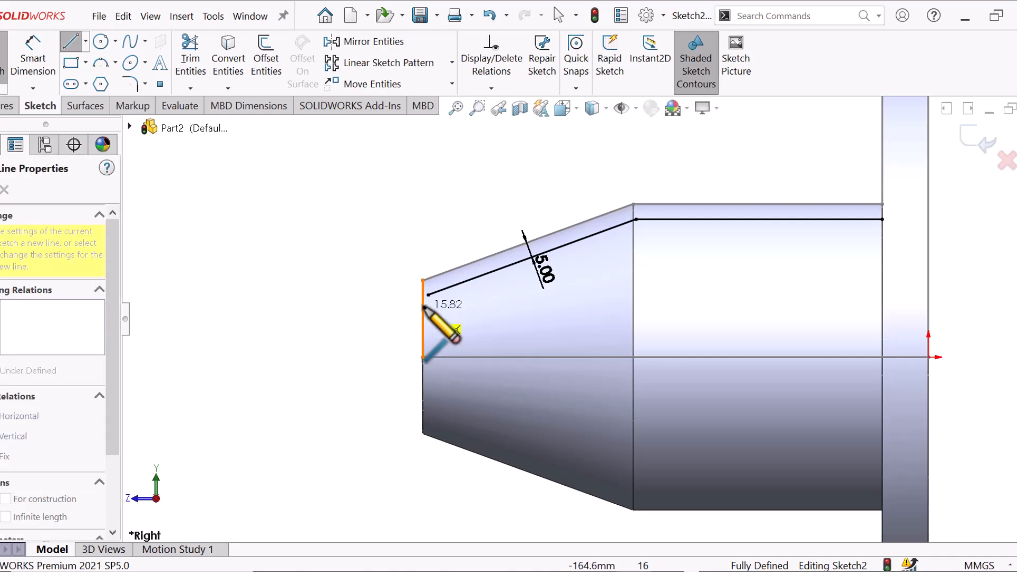
right_click(423, 295)
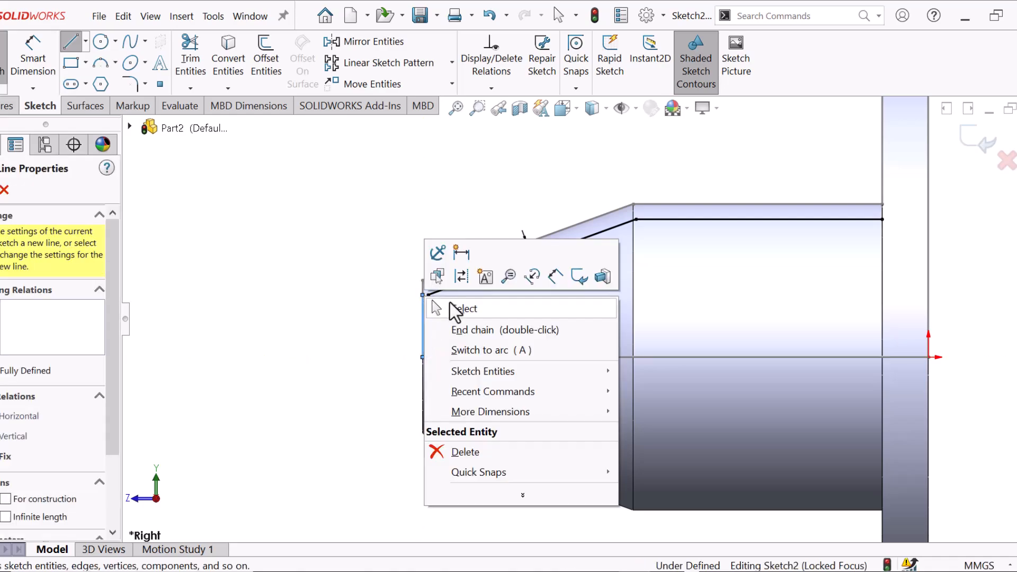
left_click(458, 310)
Step: Extend the sloped offset line to the narrow end's vertical line and merge that line's upper endpoint with the extended line's end
scroll(477, 284, "down", 3)
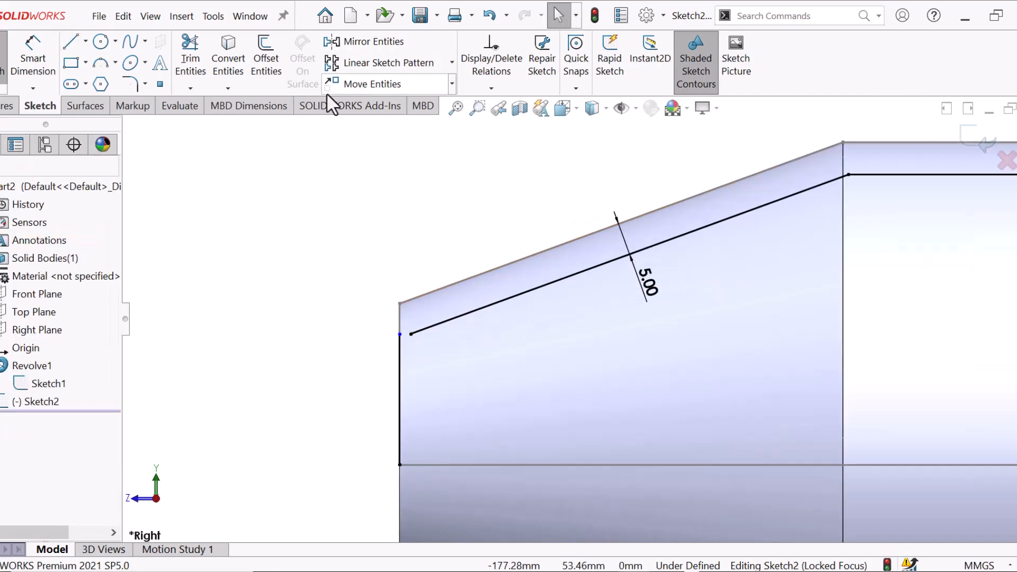
left_click(195, 89)
left_click(212, 126)
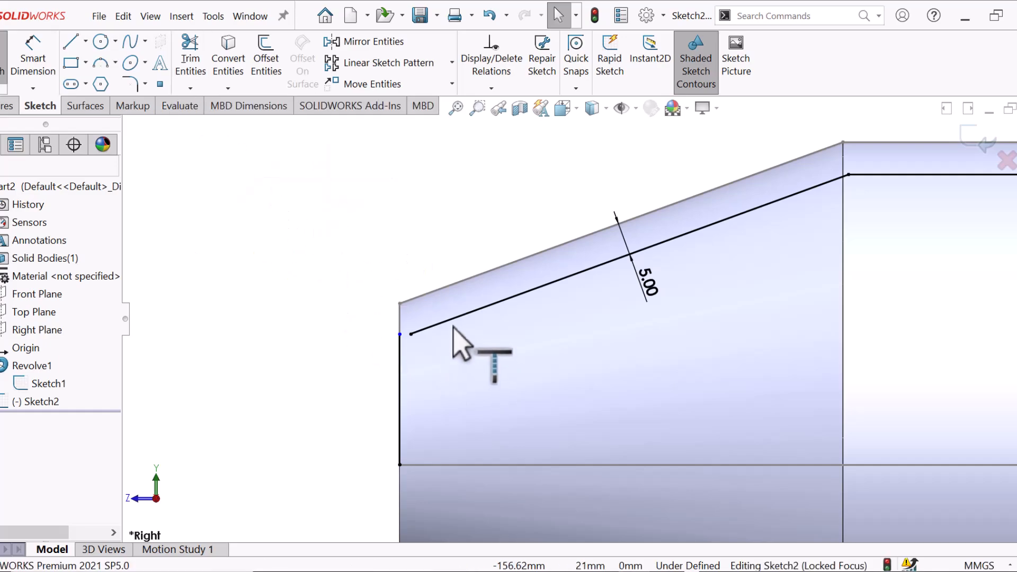
right_click(366, 268)
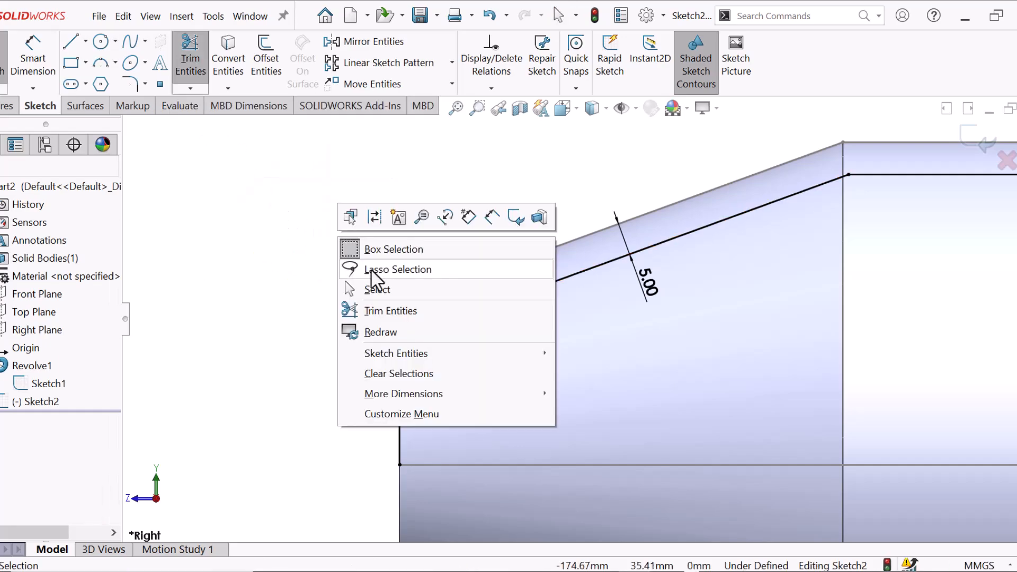
left_click(385, 292)
scroll(428, 355, "down", 5)
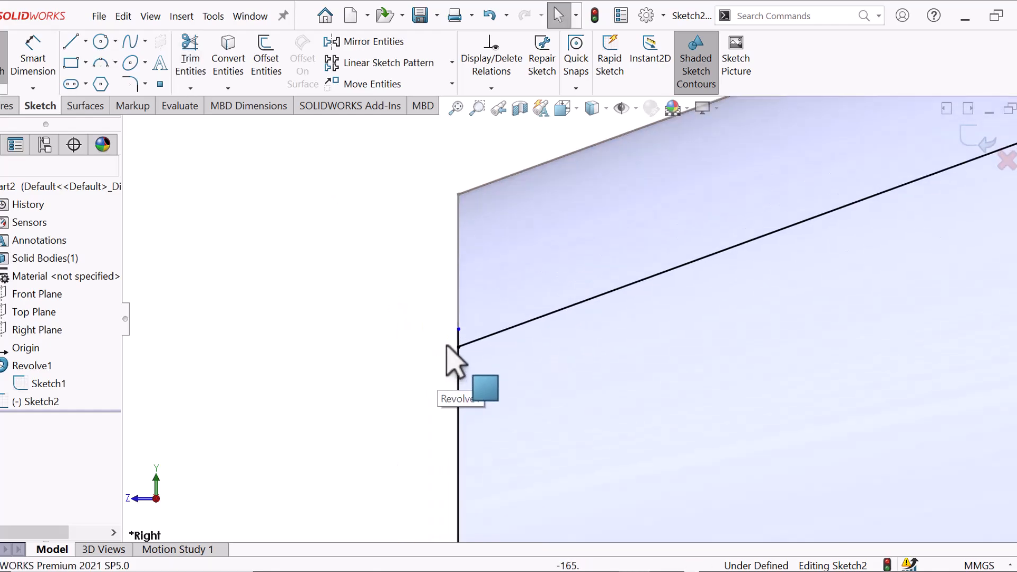
mouse_move(460, 332)
left_mouse_down()
mouse_move(463, 365)
mouse_move(459, 347)
left_mouse_up()
key("f")
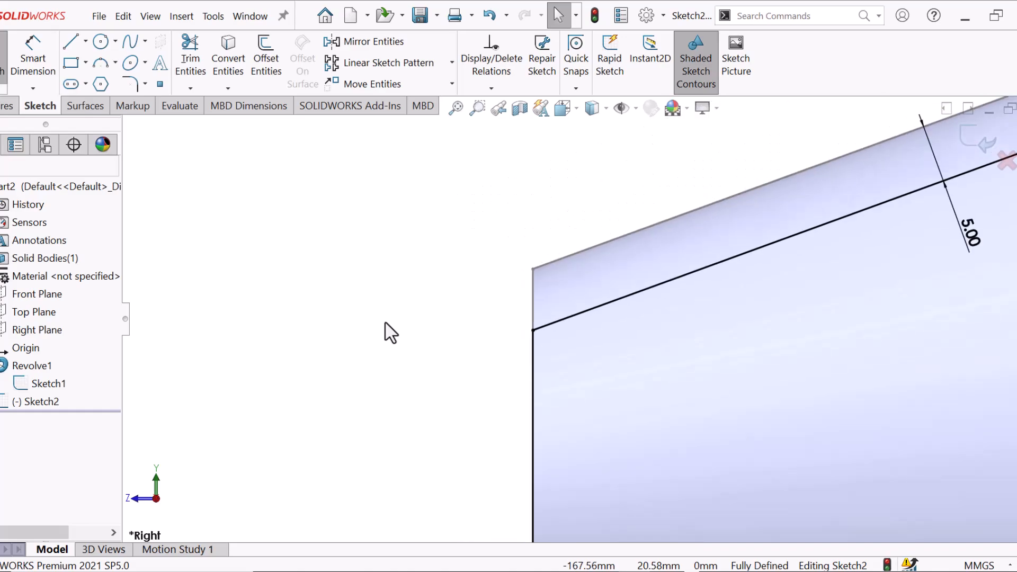
Step: Draw a vertical line about 52 mm long from the origin up the flange's outer face, past the height of the horizontal offset line
scroll(815, 310, "down", 5)
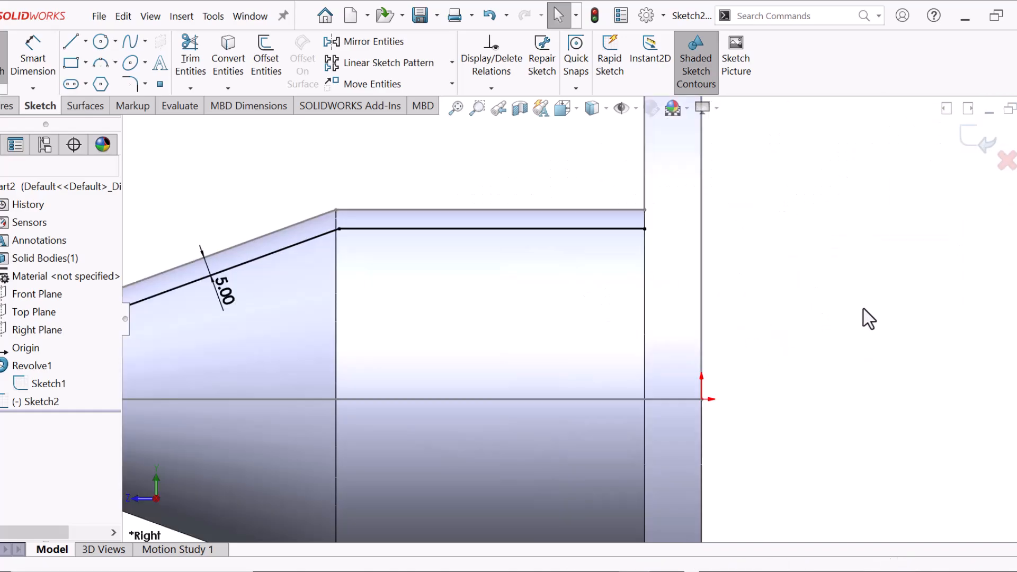
key("l")
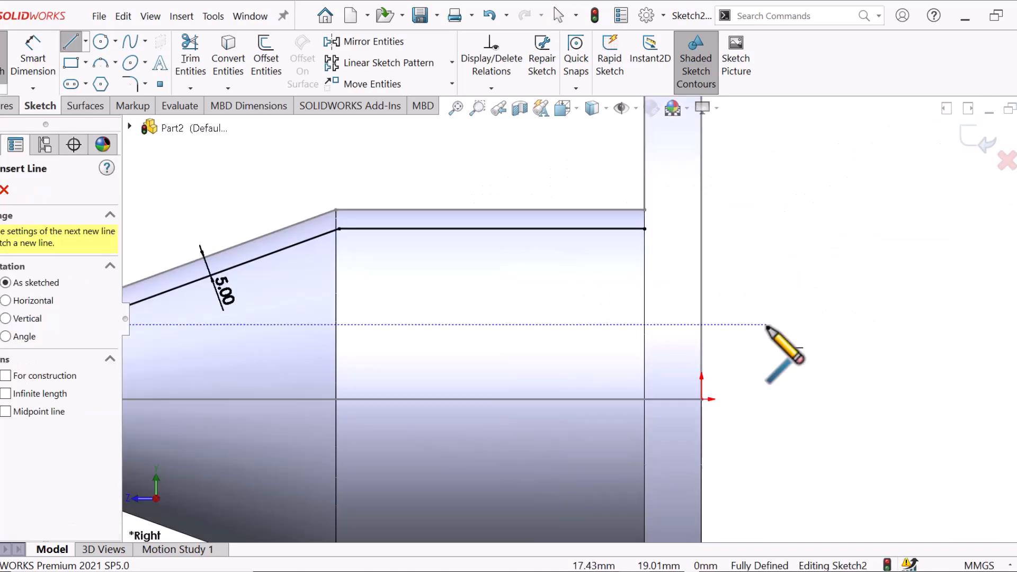
left_click(701, 398)
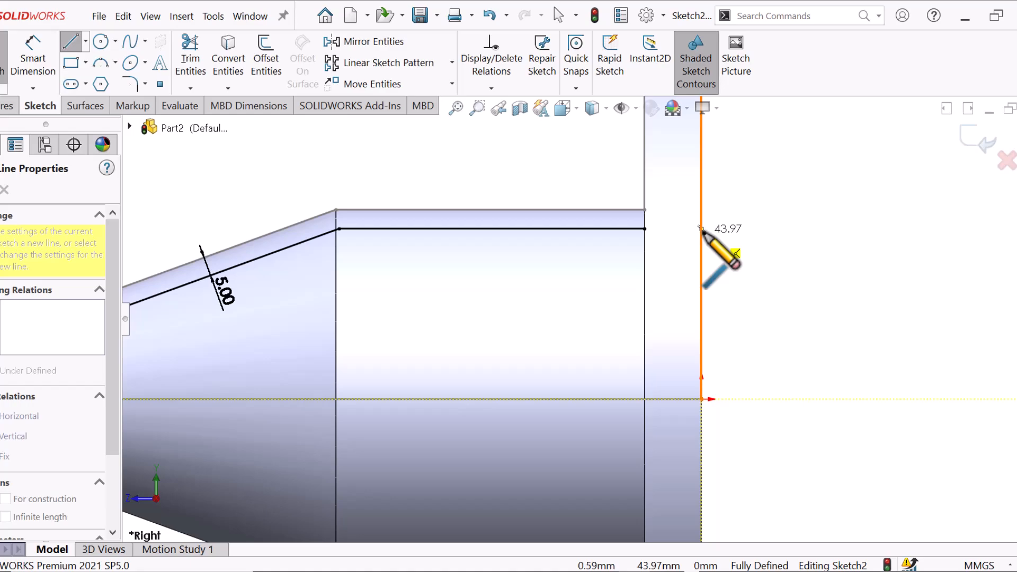
left_click(701, 229)
right_click(704, 233)
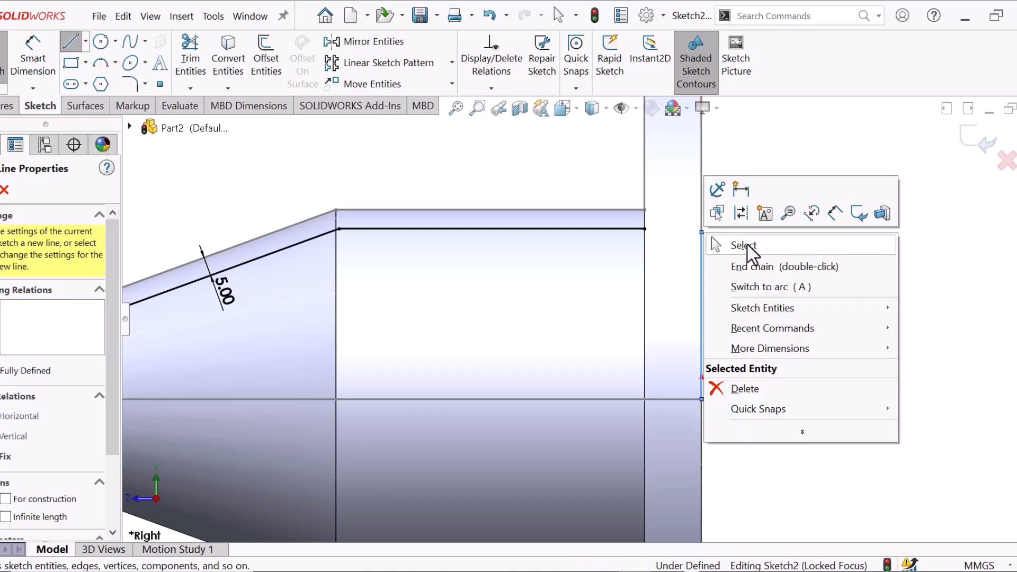
left_click(746, 245)
left_click_drag(701, 232, 701, 202)
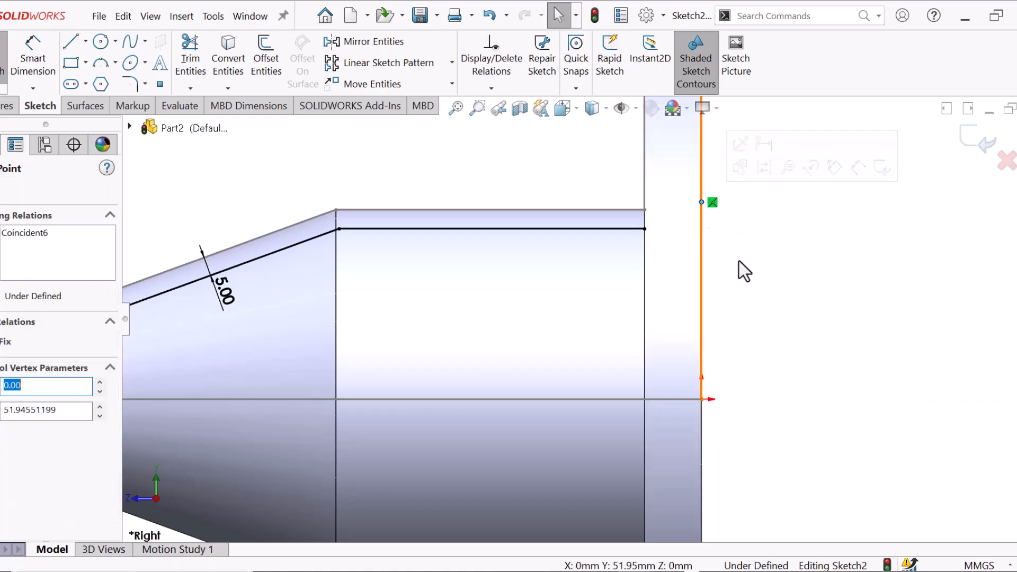
left_click(746, 274)
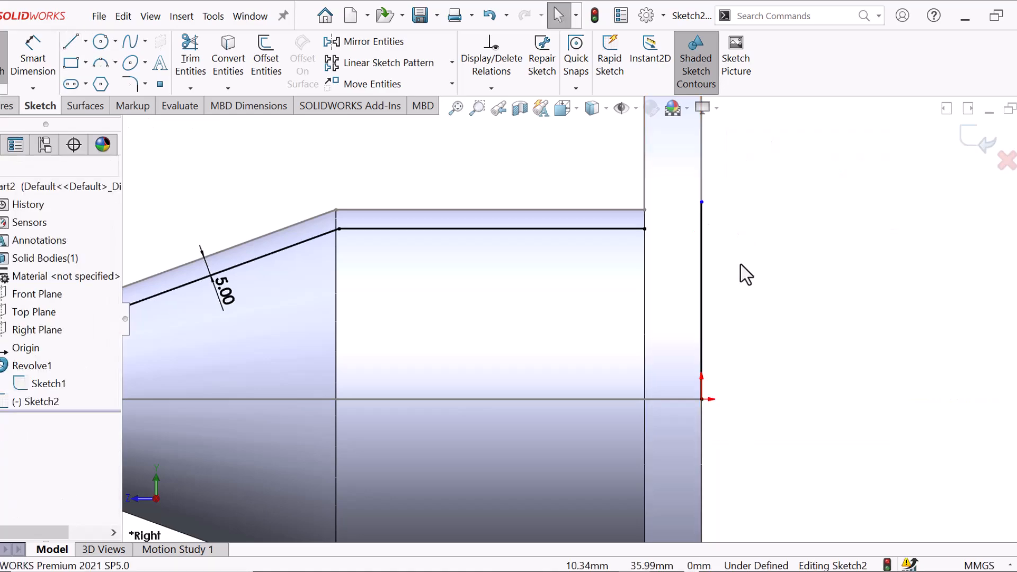
Step: Extend the horizontal offset line to the vertical line on the flange face and merge that line's upper endpoint with the extended line's end
left_click(189, 86)
left_click(219, 126)
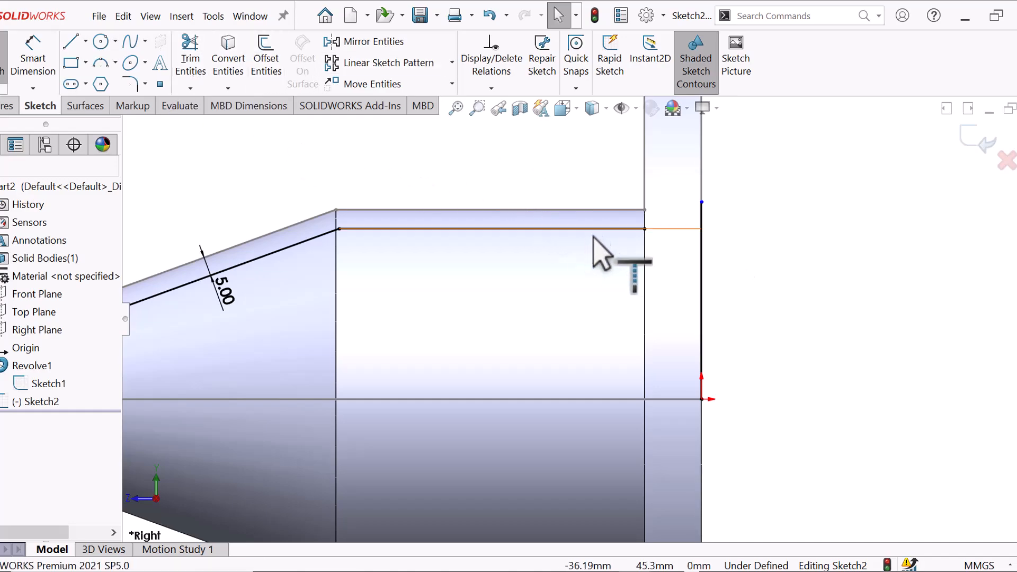
left_click(618, 233)
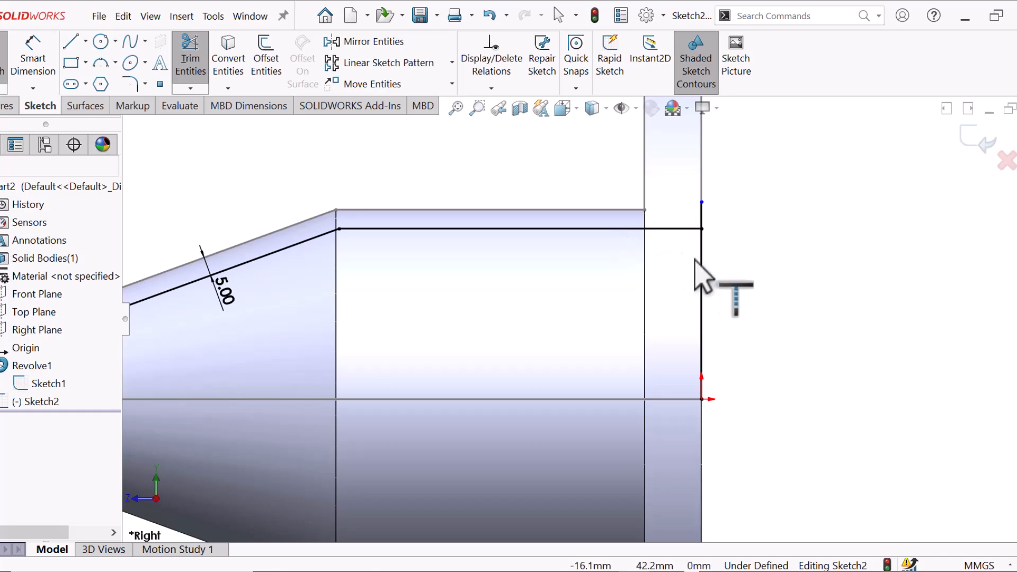
right_click(851, 291)
left_click(840, 321)
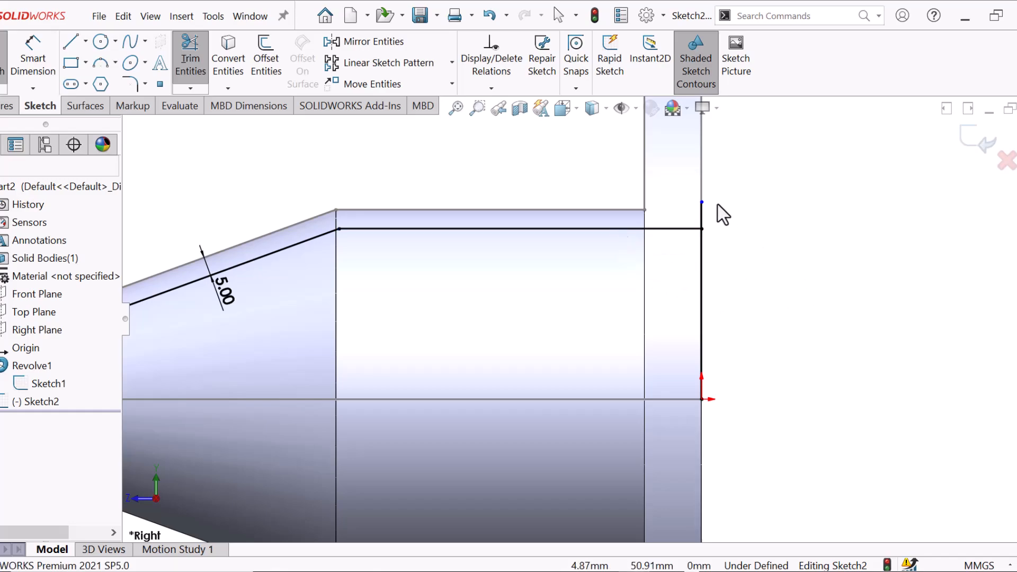
left_click(703, 230)
left_click(734, 247)
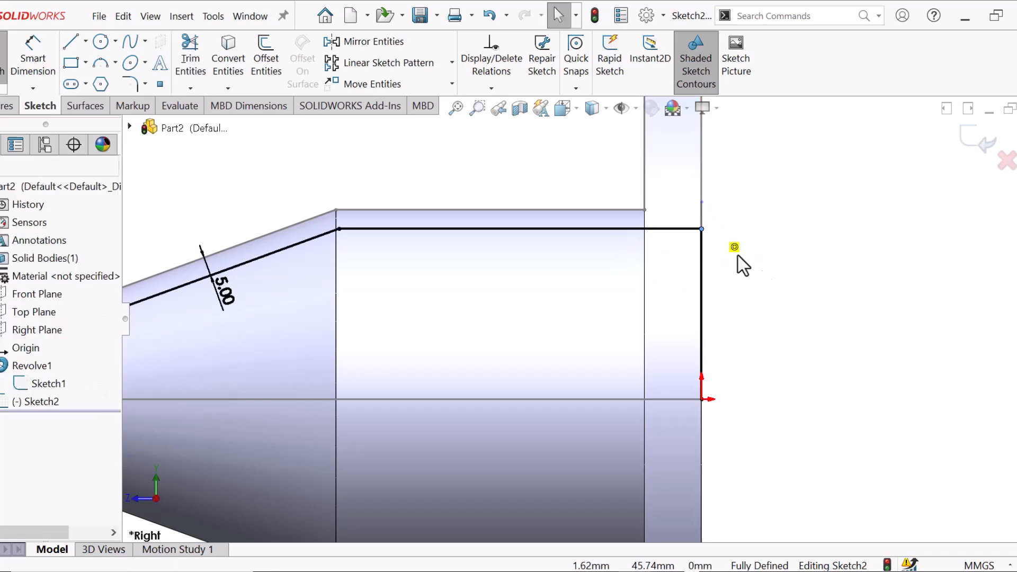
Step: Convert Sketch1's horizontal base line into the current sketch to close the inner profile
key("f")
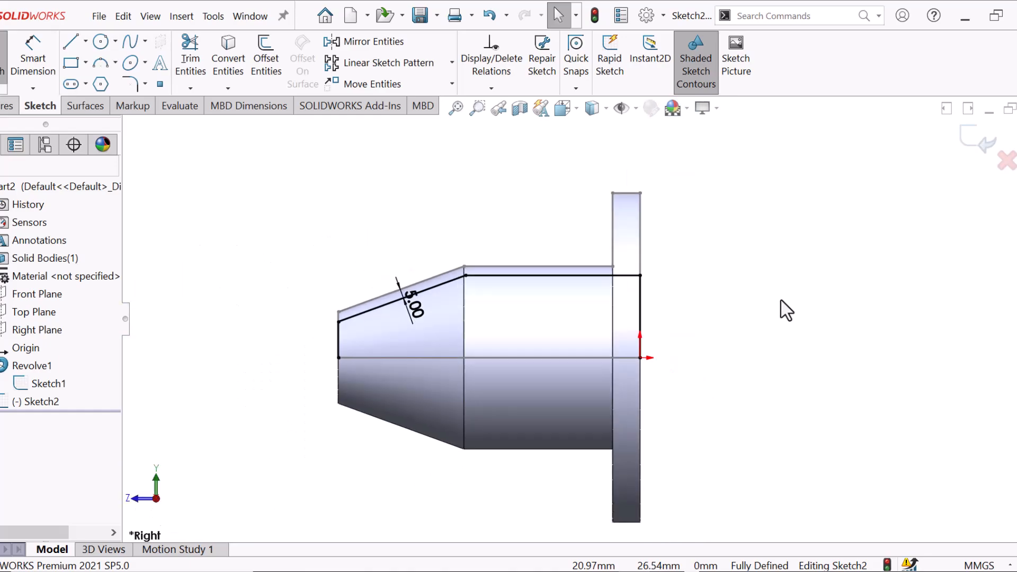
left_click(406, 358)
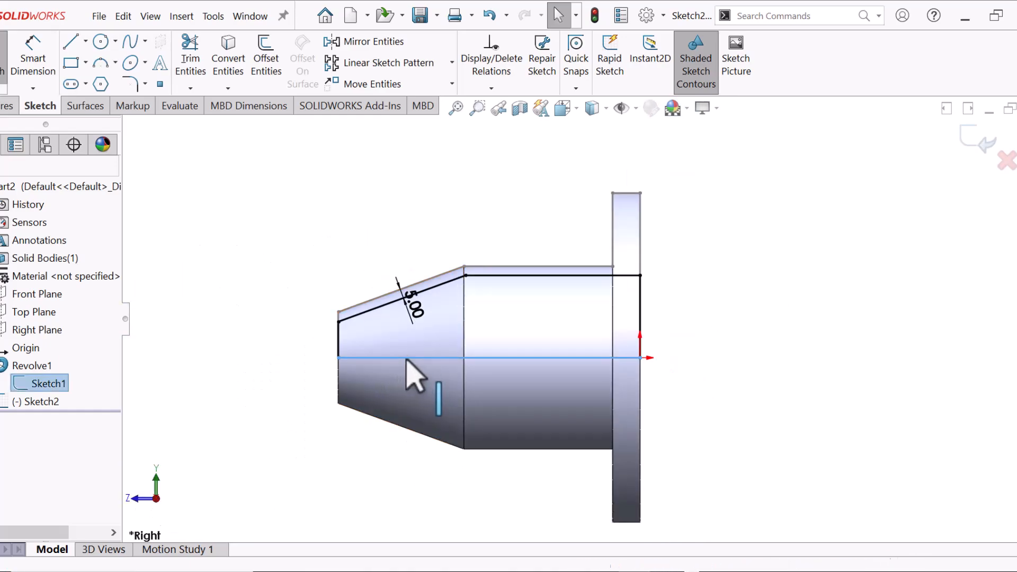
left_click(226, 48)
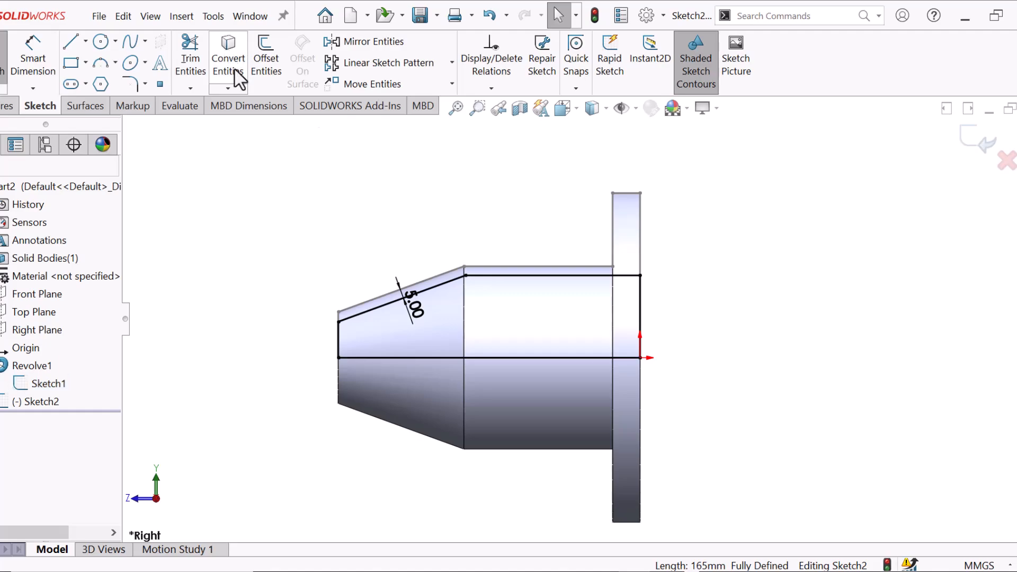
Step: Cut the inner profile out of the body with a 360° Revolved Cut about its horizontal base line
middle_click_drag(756, 332, 744, 374)
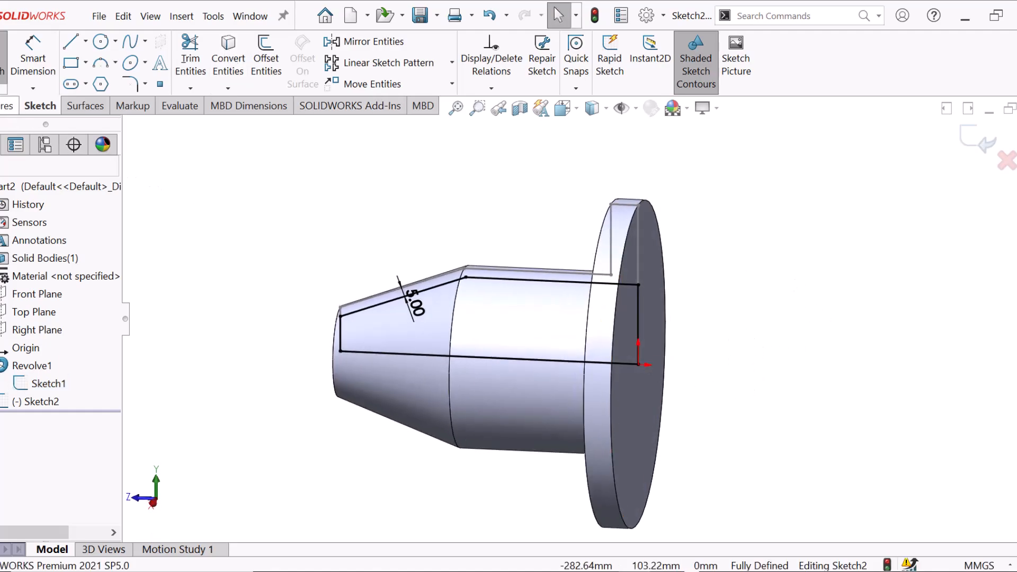
left_click(4, 106)
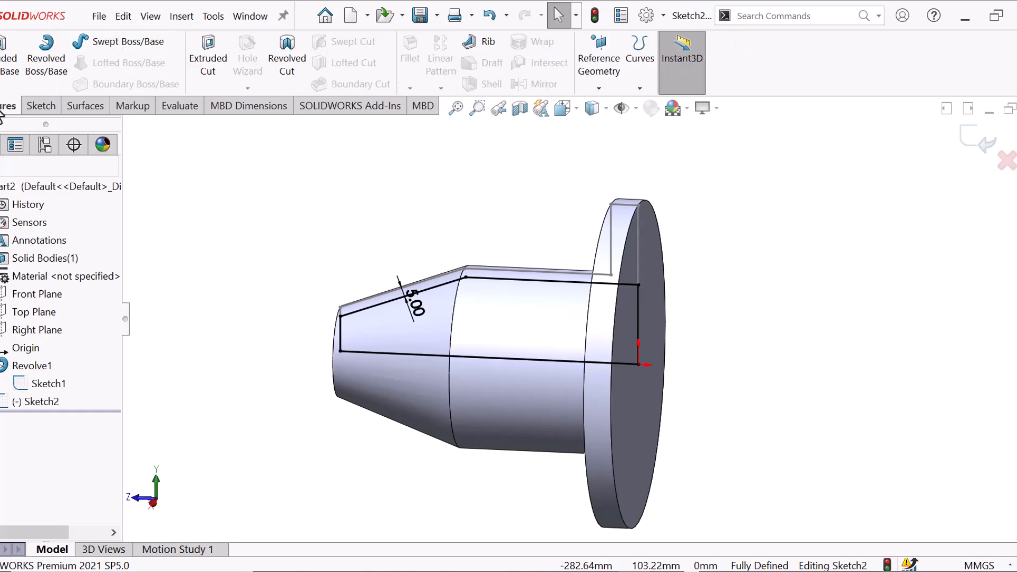
left_click(290, 68)
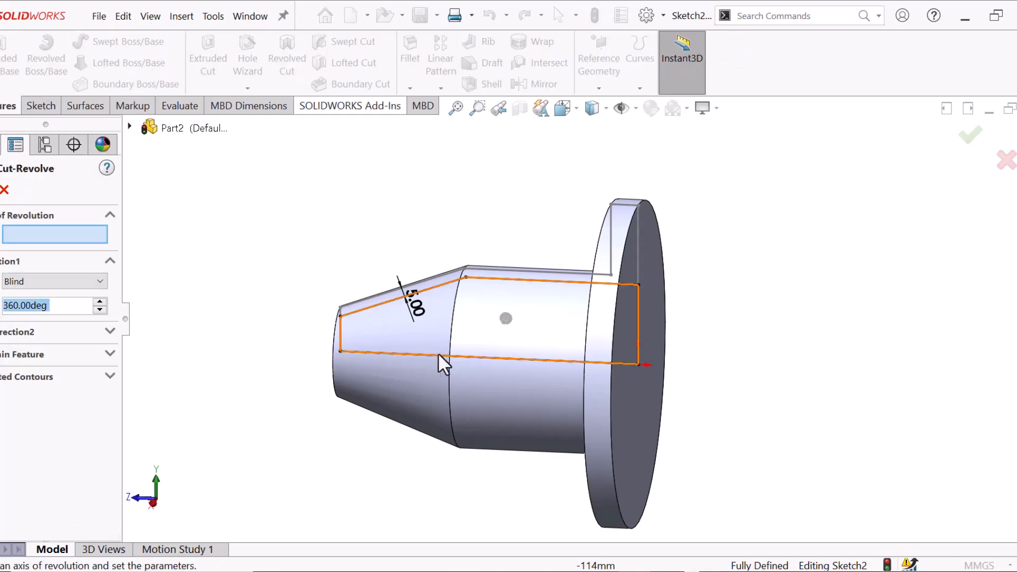
left_click(520, 361)
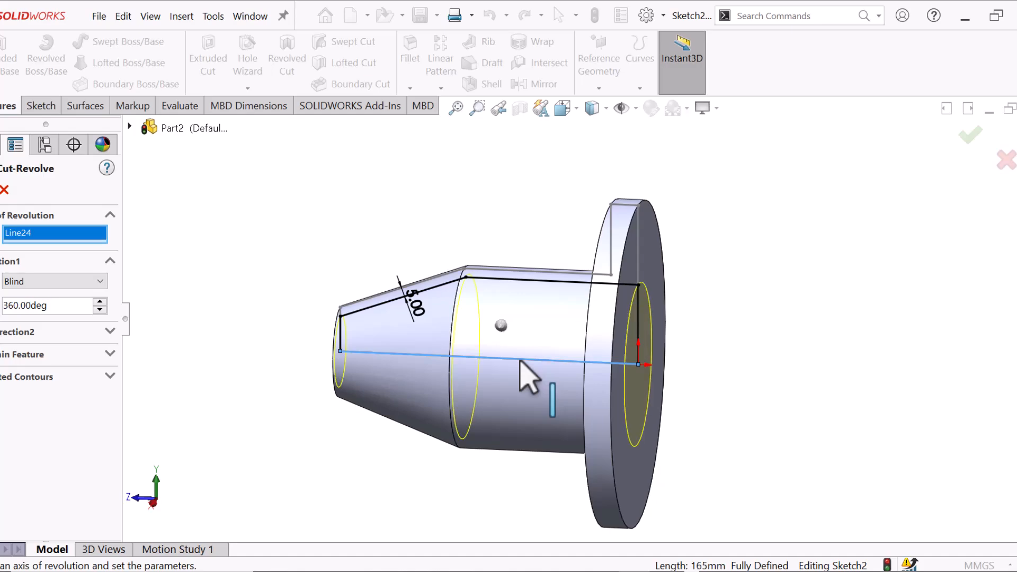
key("Return")
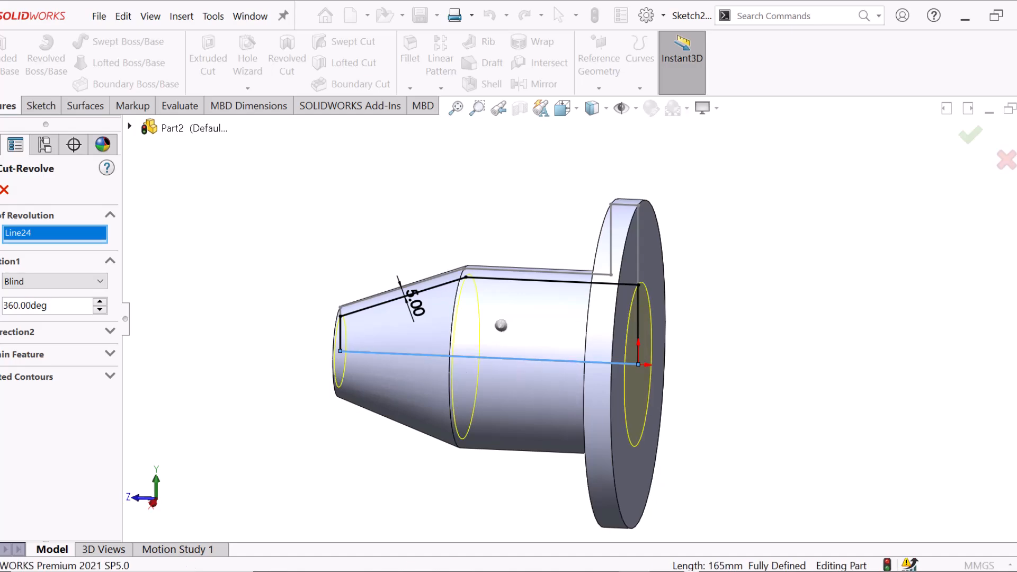
left_click(824, 324)
Step: Hide Sketch1 so its profile lines no longer overlay the revolved body
mouse_move(823, 325)
middle_mouse_down()
mouse_move(722, 381)
mouse_move(789, 352)
mouse_move(866, 345)
middle_mouse_up()
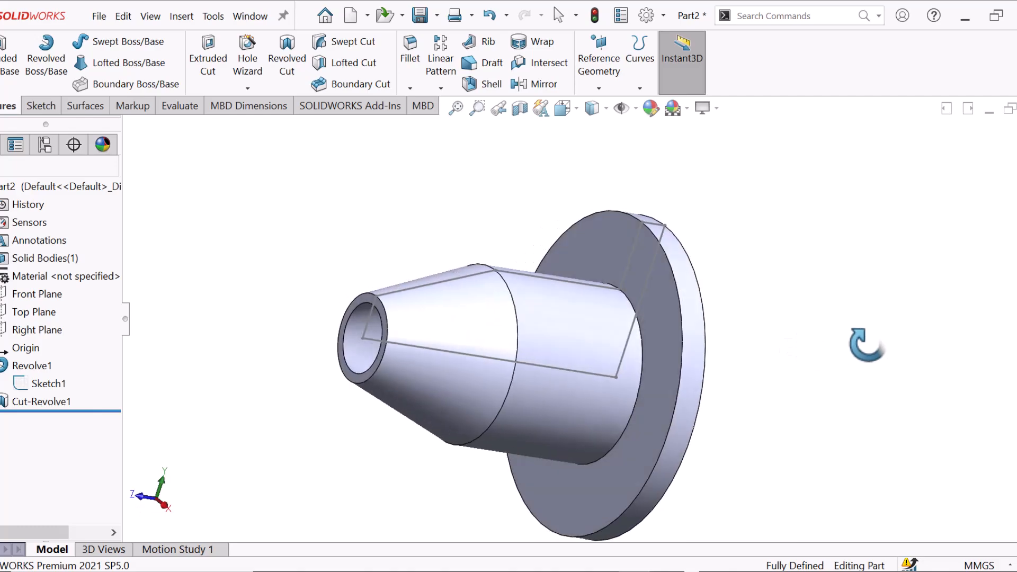
left_click(674, 235)
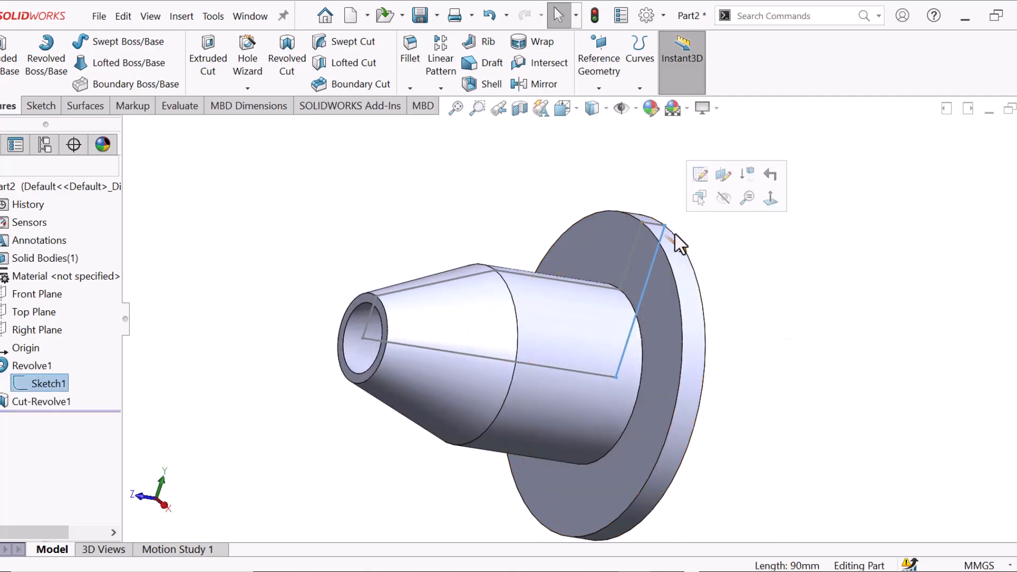
left_click(723, 198)
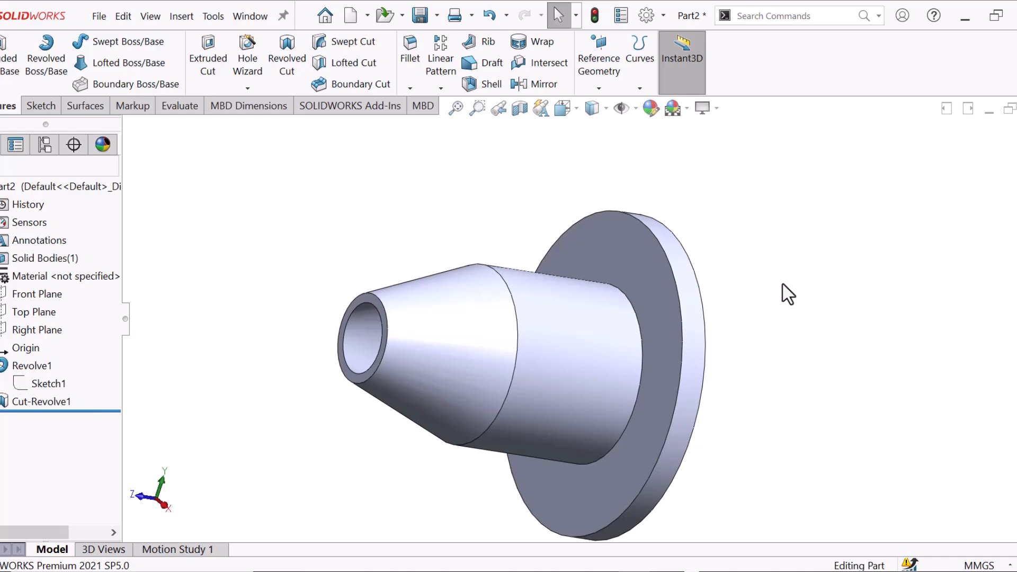
Step: Start a new sketch on the flange's flat face on the tapered side, beginning from the isometric view
middle_click_drag(756, 315, 743, 334)
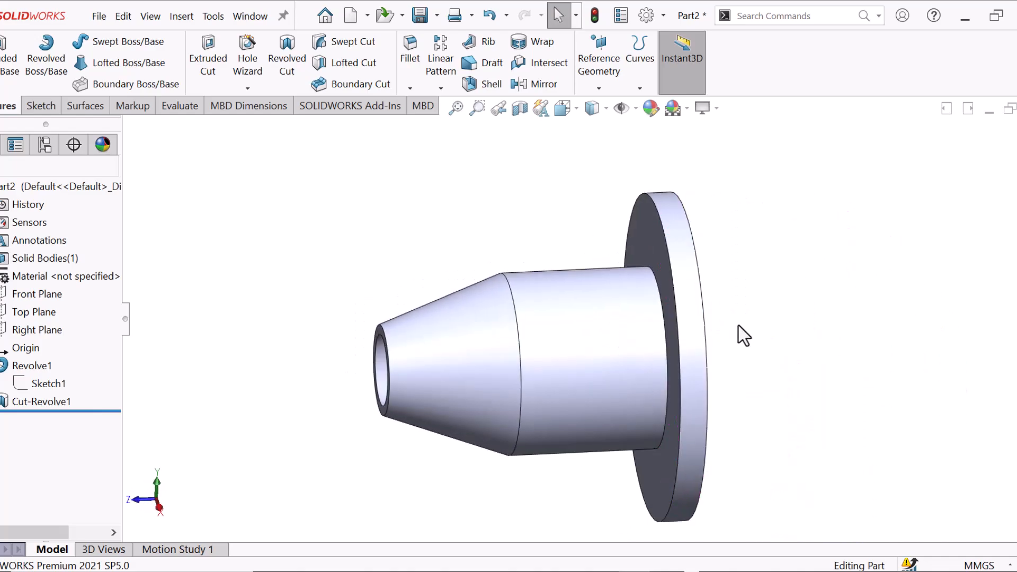
key("space")
left_click(158, 59)
left_click(164, 82)
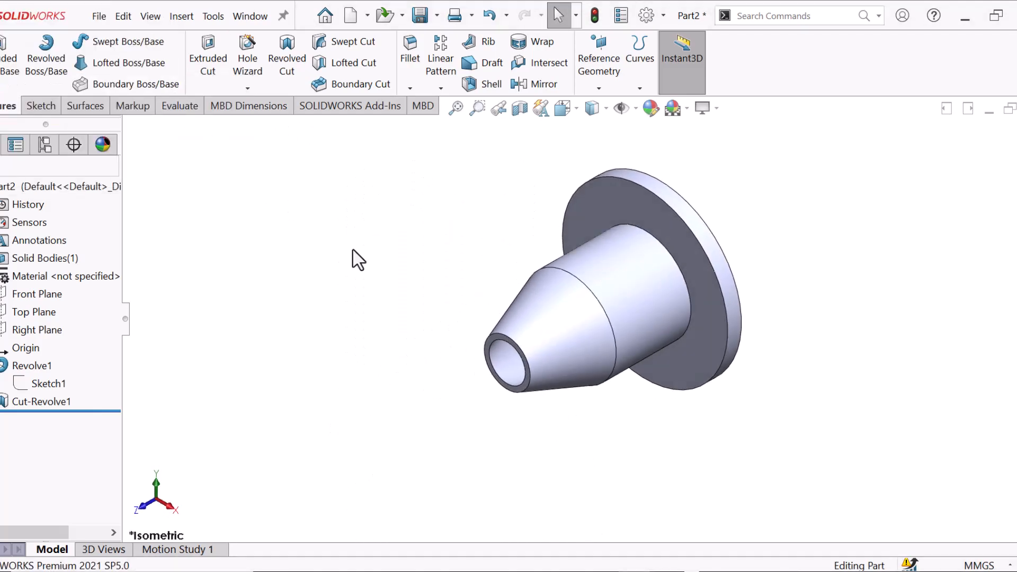
left_click(718, 340)
left_click(776, 302)
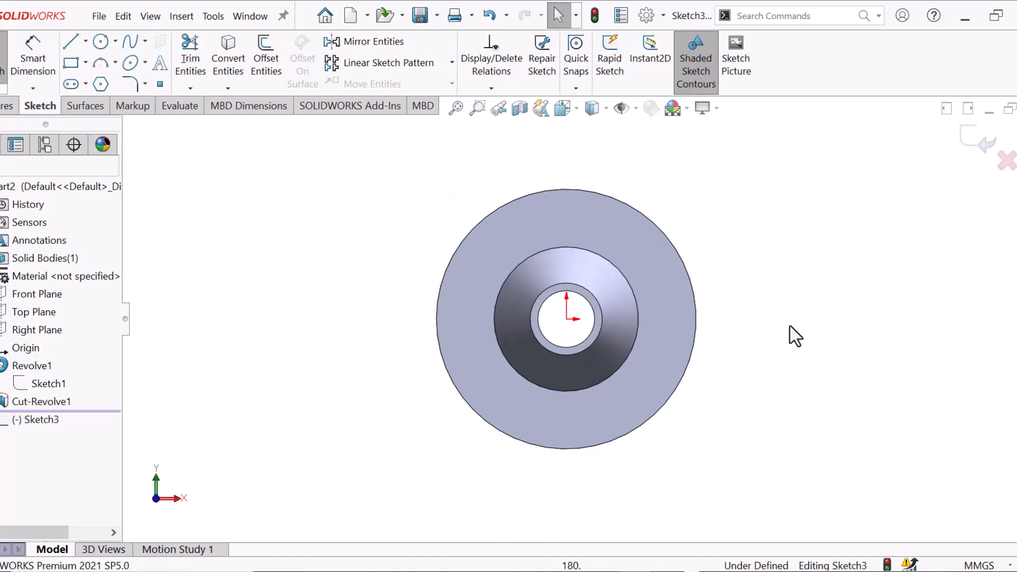
Step: Draw a horizontal construction line across the flange face from the cylindrical body's edge to the flange's outer edge
key("l")
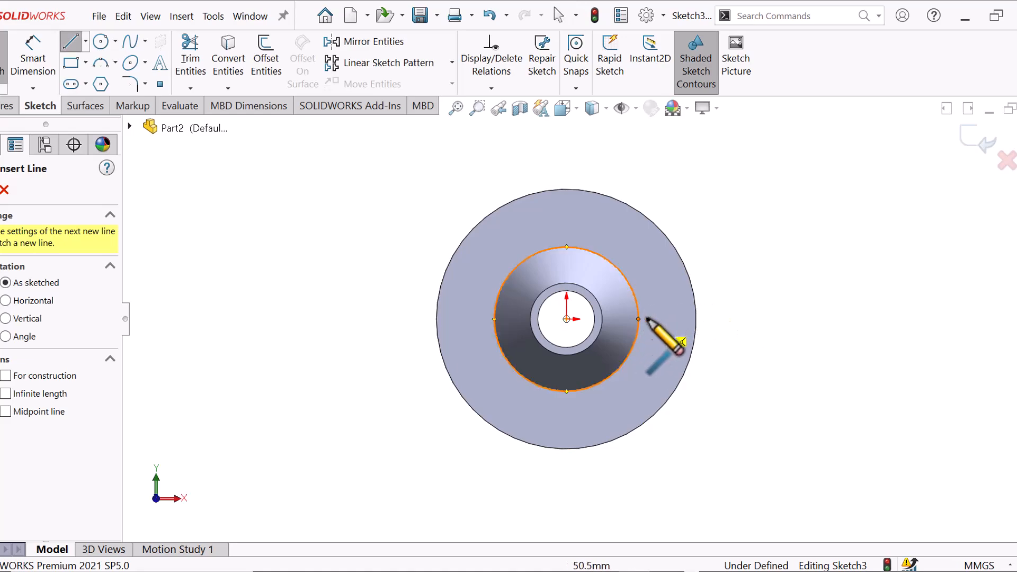
left_click(639, 319)
left_click(696, 319)
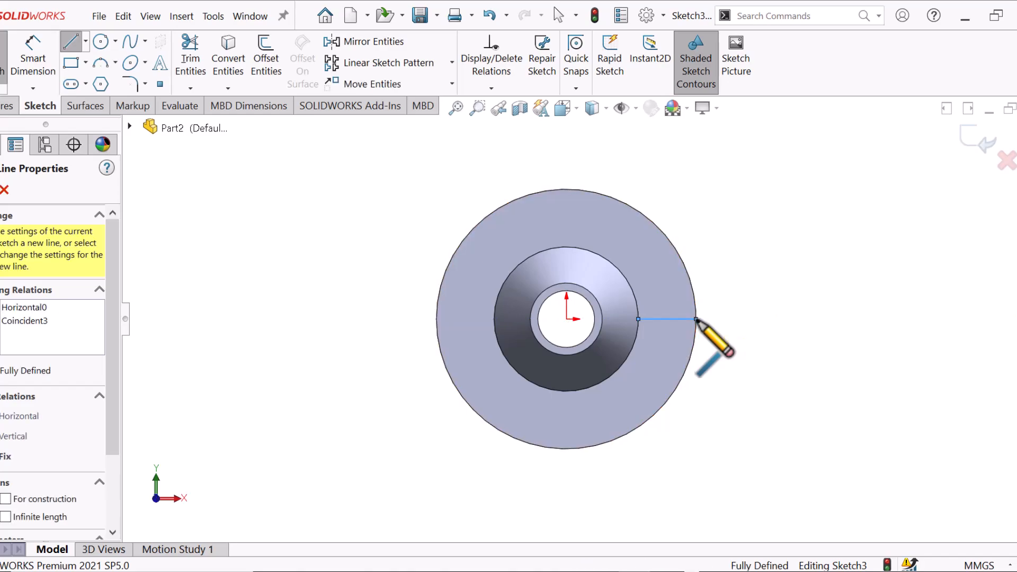
right_click(696, 319)
key("Escape")
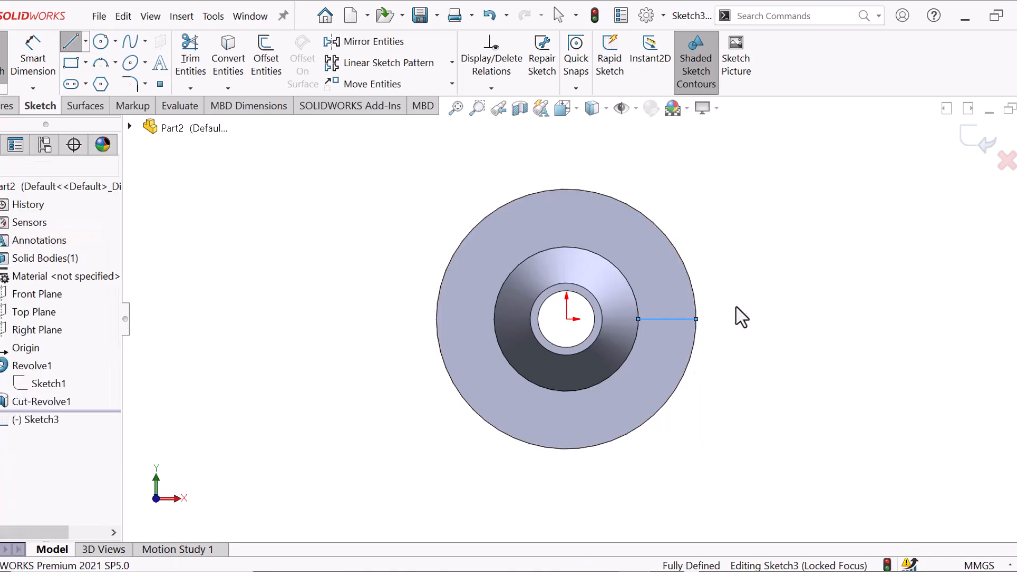
Step: Draw a circle about 22 mm in diameter centred on the construction line's midpoint
scroll(739, 303, "down", 1)
right_click_drag(750, 320, 678, 355)
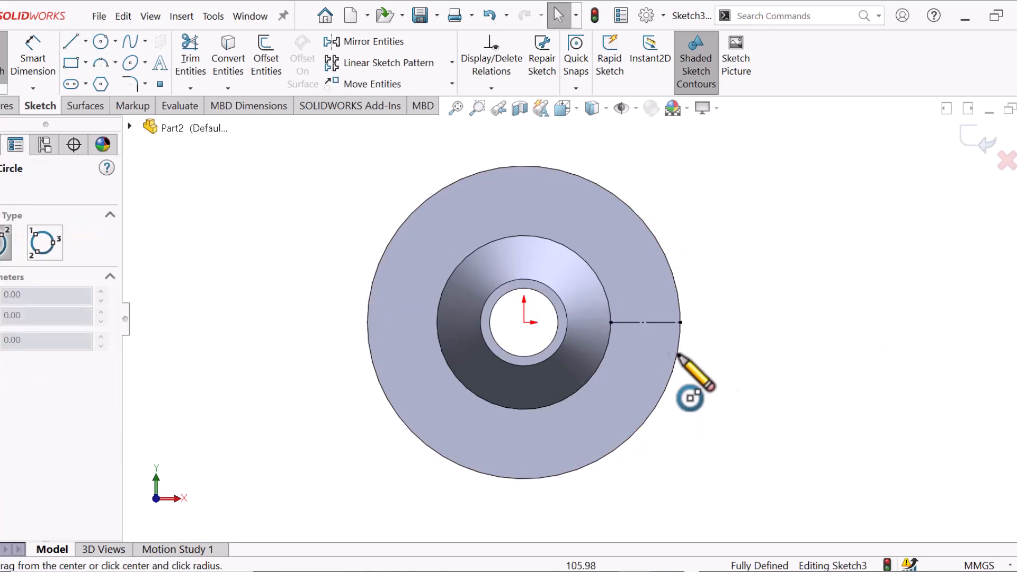
left_click(645, 322)
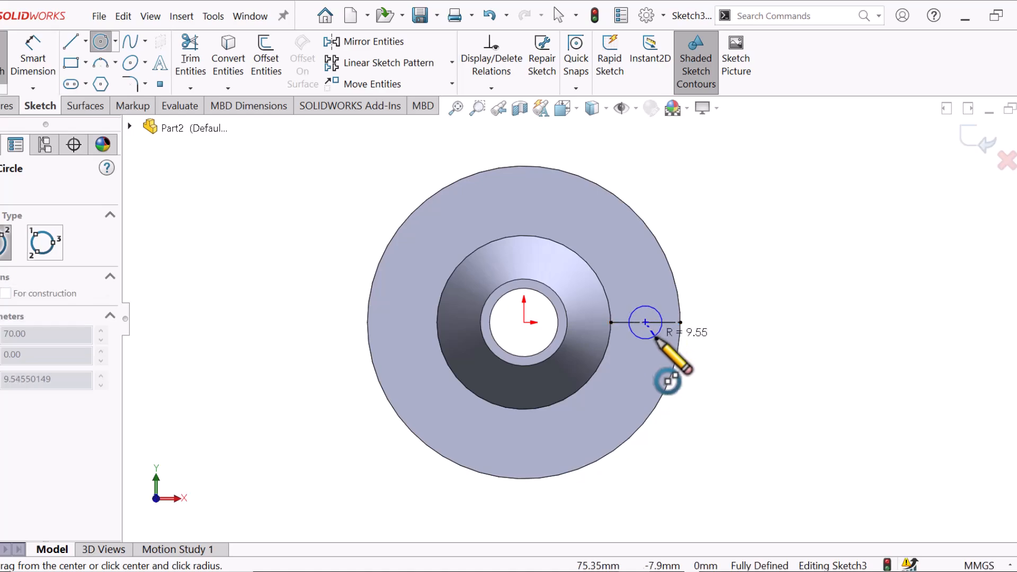
left_click(658, 336)
Step: Dimension the circle on the flange face and set its diameter to 20 mm
right_click_drag(710, 384, 693, 277)
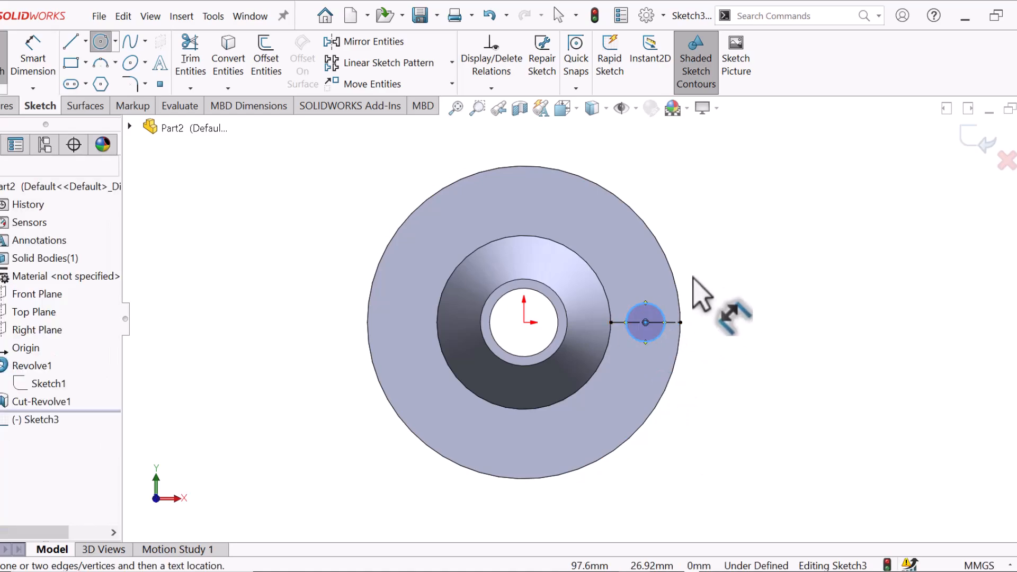
left_click(663, 332)
left_click(741, 270)
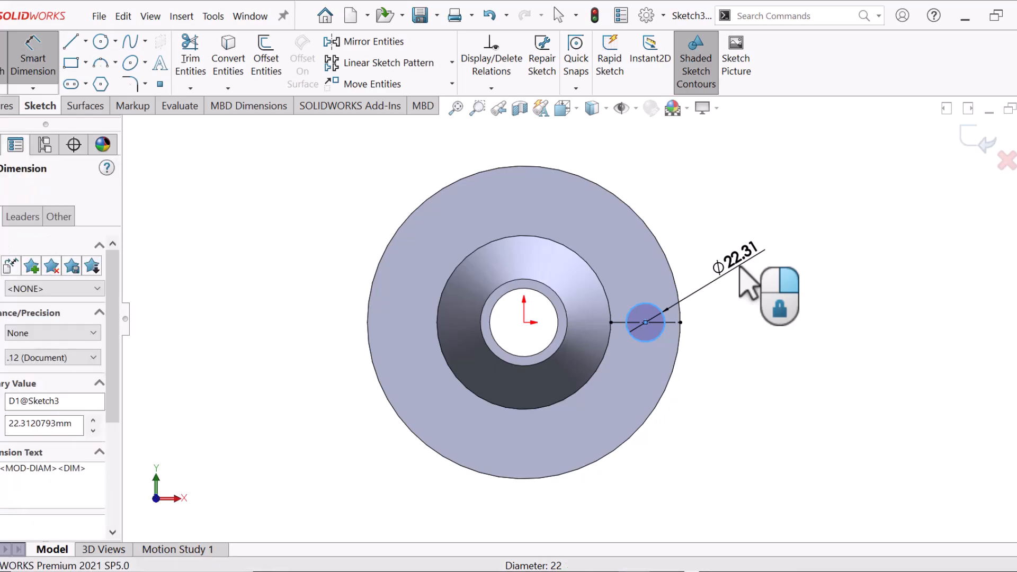
type("20")
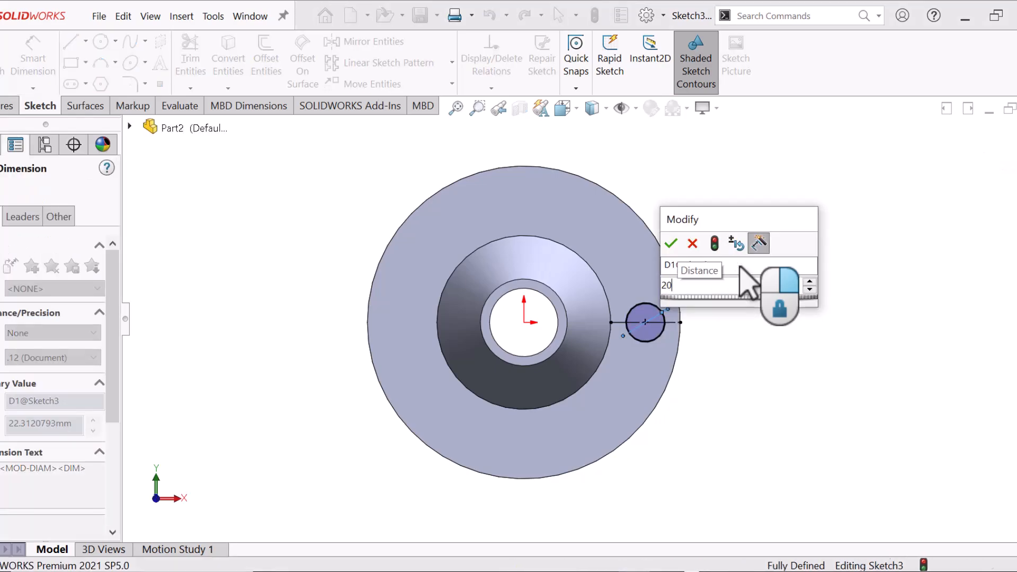
key("Return")
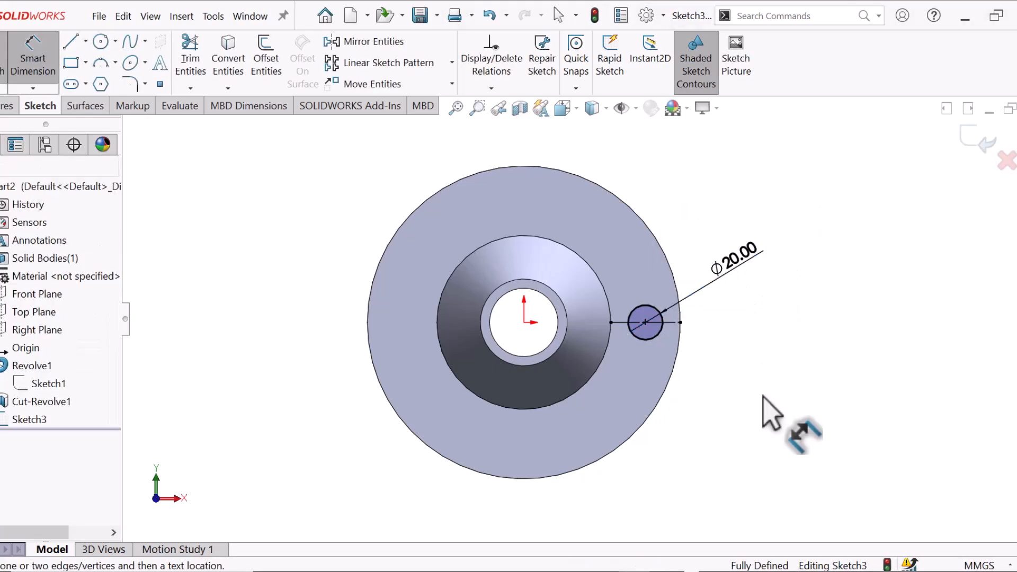
right_click(762, 397)
left_click(805, 445)
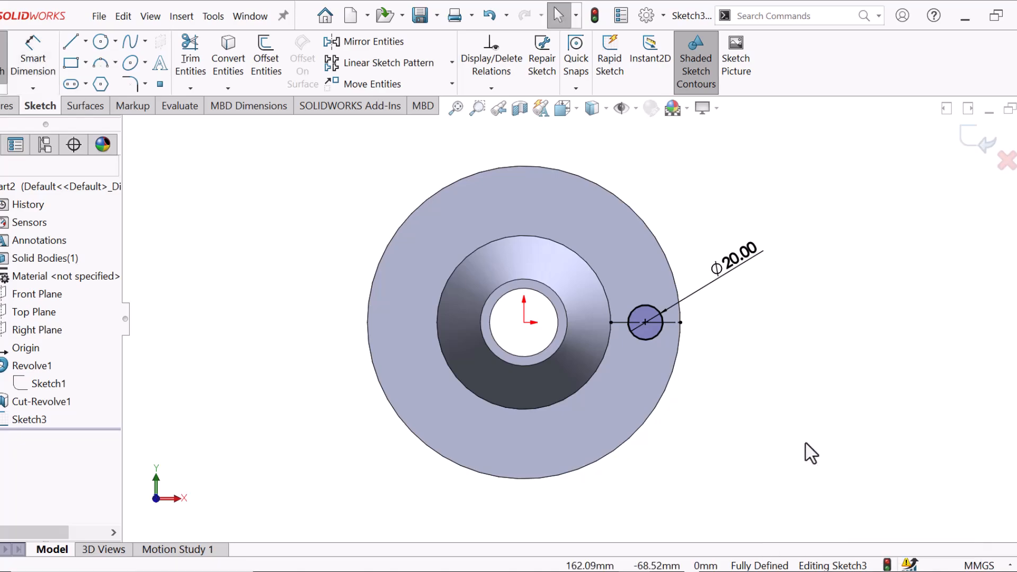
Step: Cut the 20 mm circle through the flange with an Extruded Cut set to Through All
key("space")
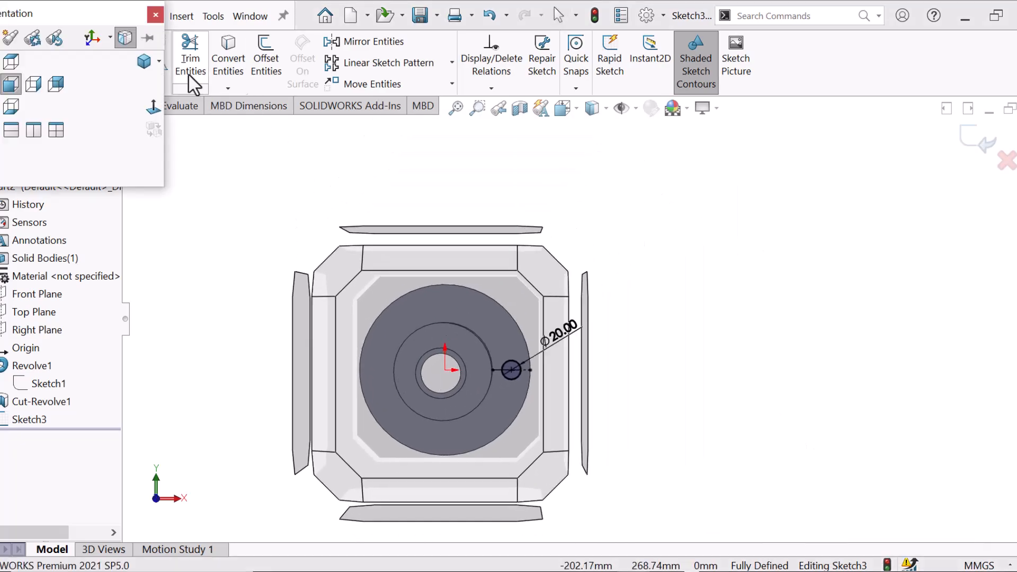
left_click(140, 57)
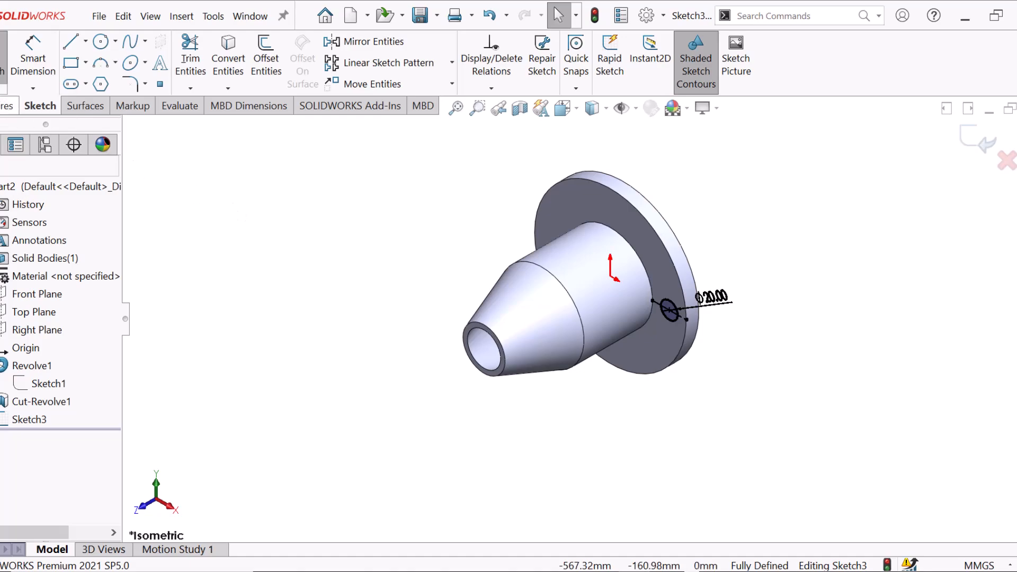
left_click(7, 106)
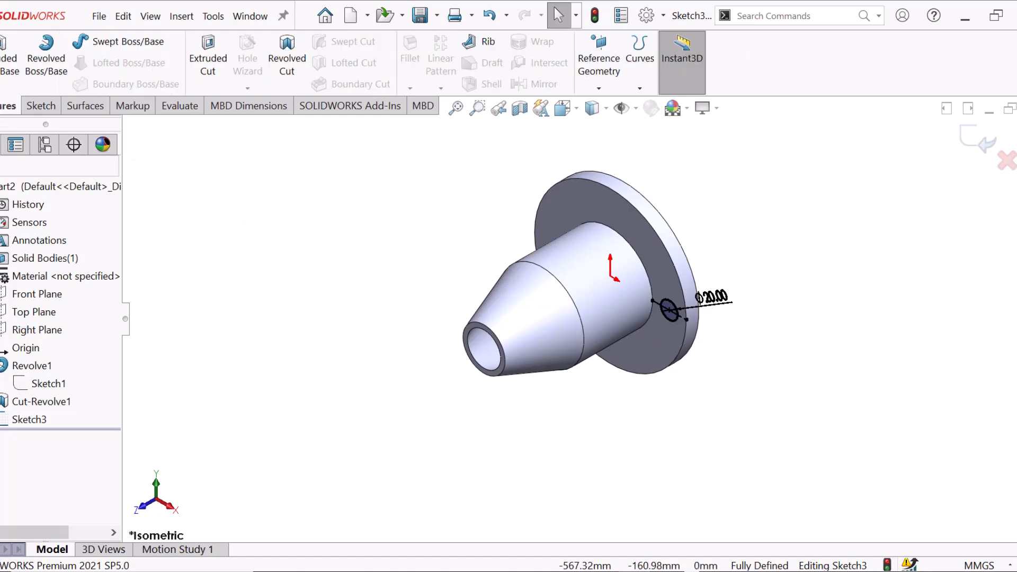
left_click(207, 58)
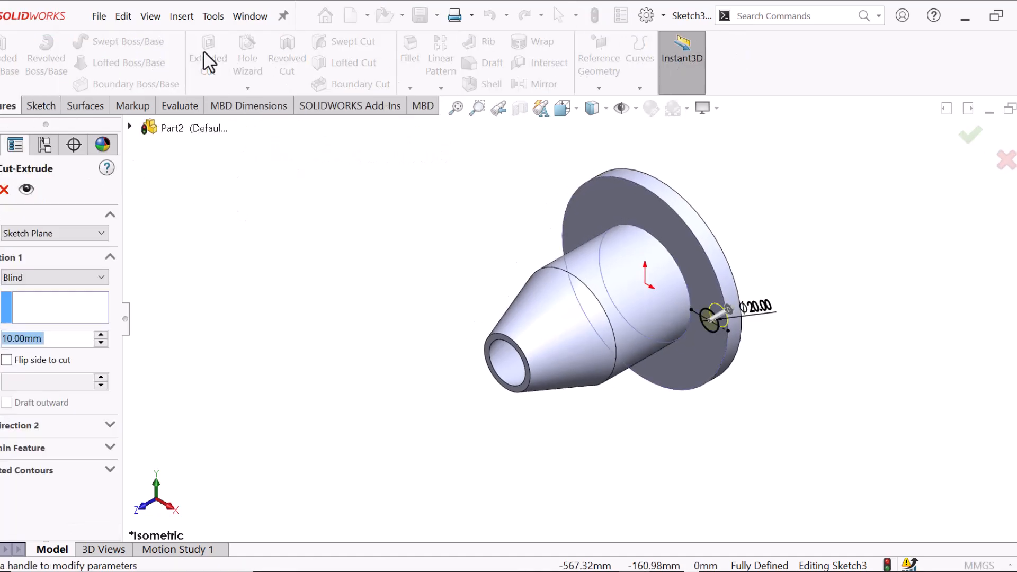
left_click(38, 280)
left_click(34, 304)
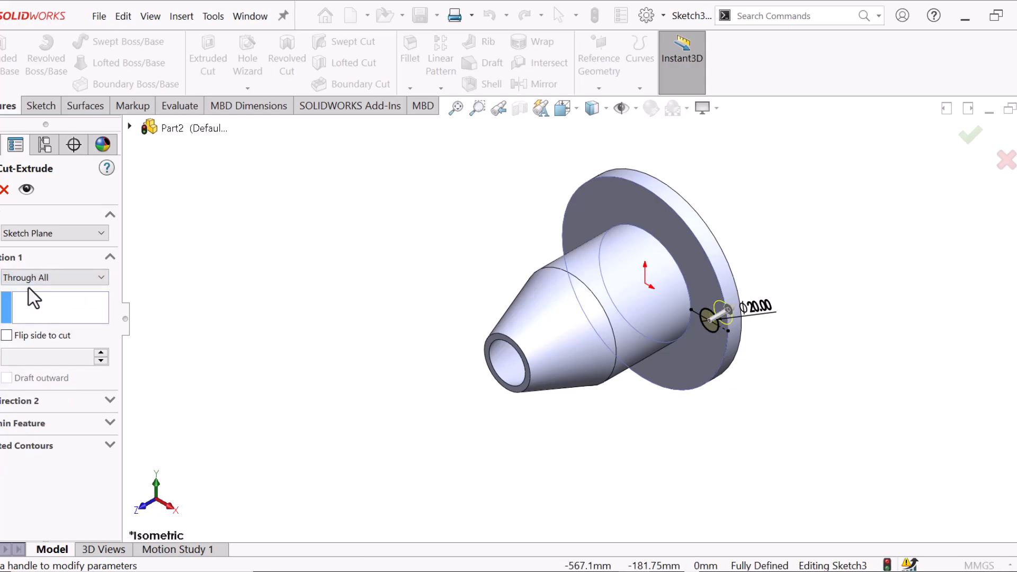
key("Return")
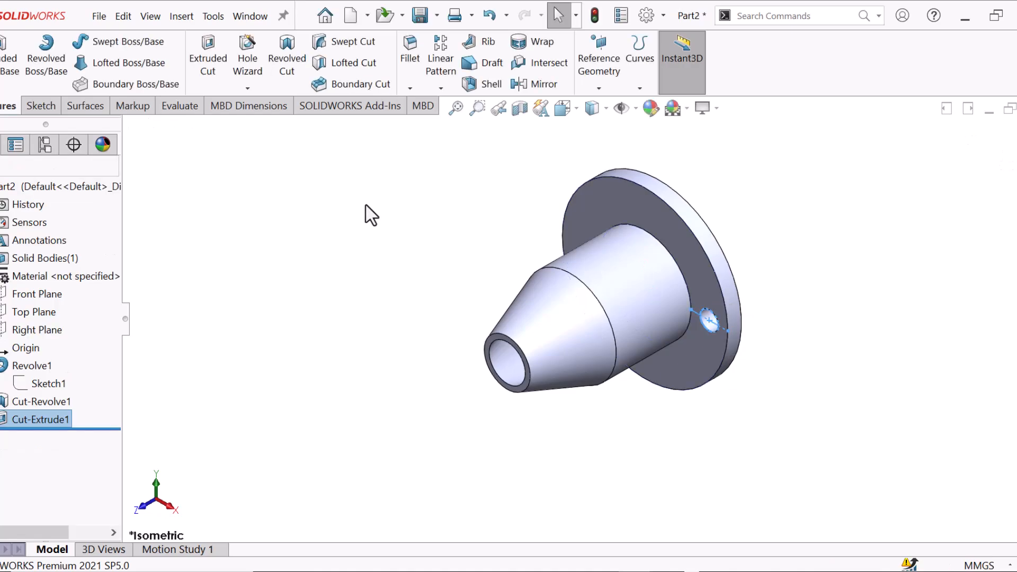
Step: Circular-pattern the flange hole cut about the flange's outer circular edge, with 4 equally spaced instances over 360°
scroll(719, 170, "down", 1)
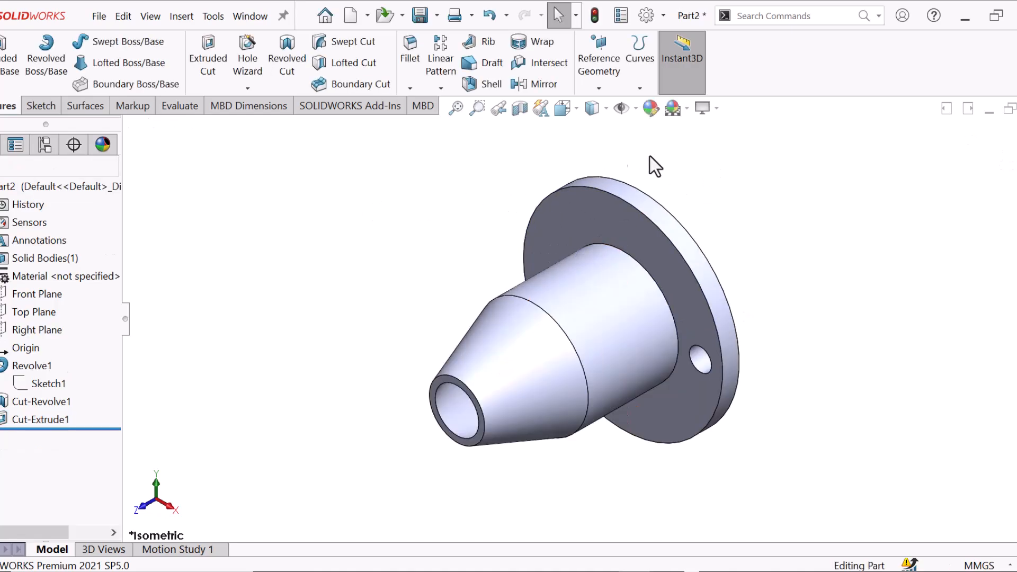
left_click(441, 88)
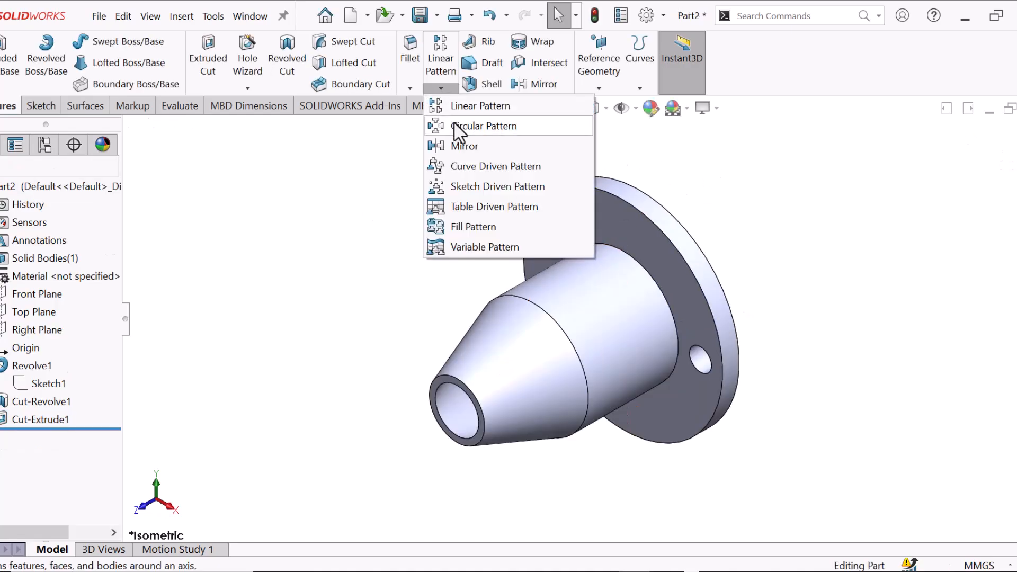
left_click(455, 128)
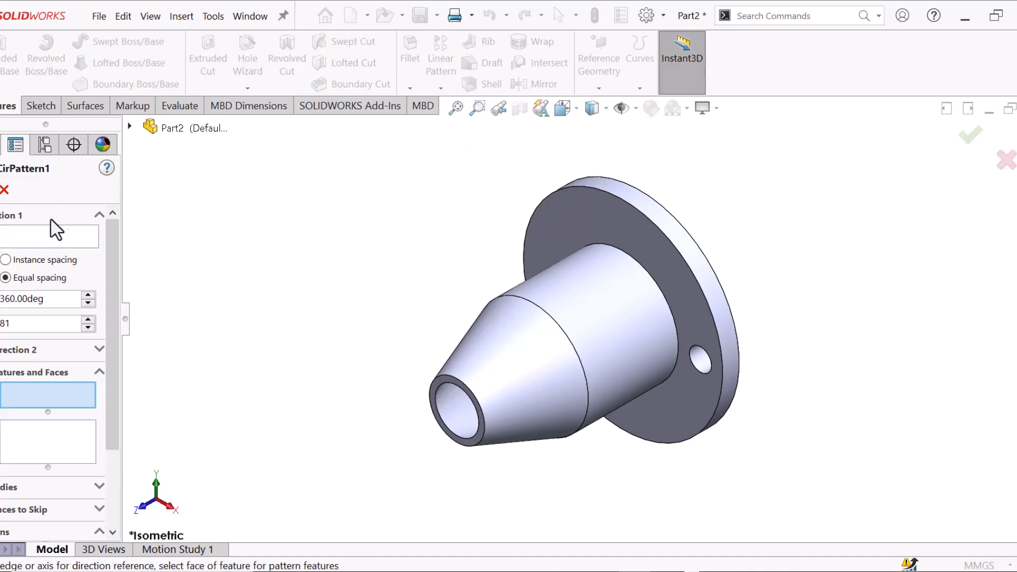
left_click(47, 230)
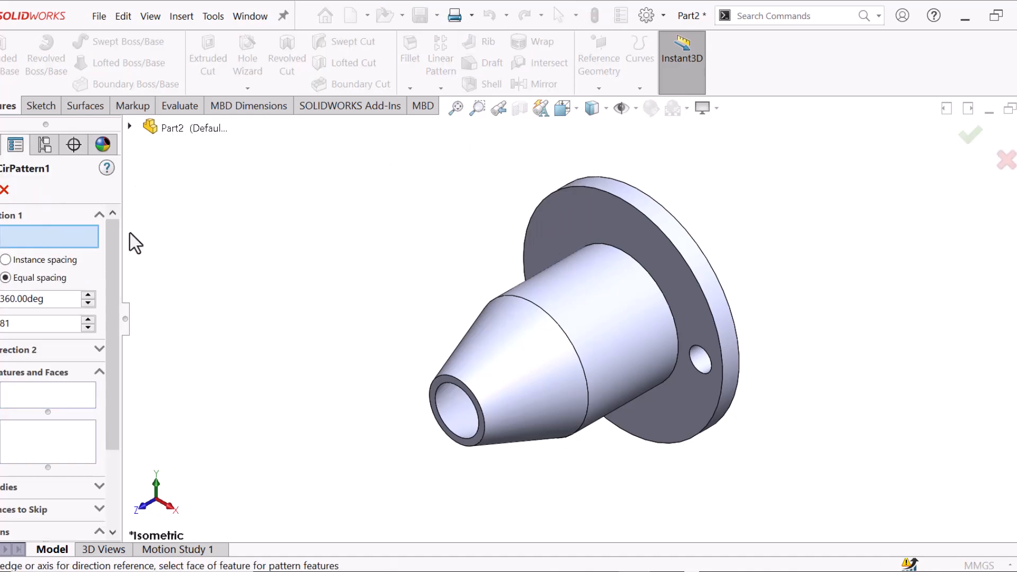
left_click(683, 233)
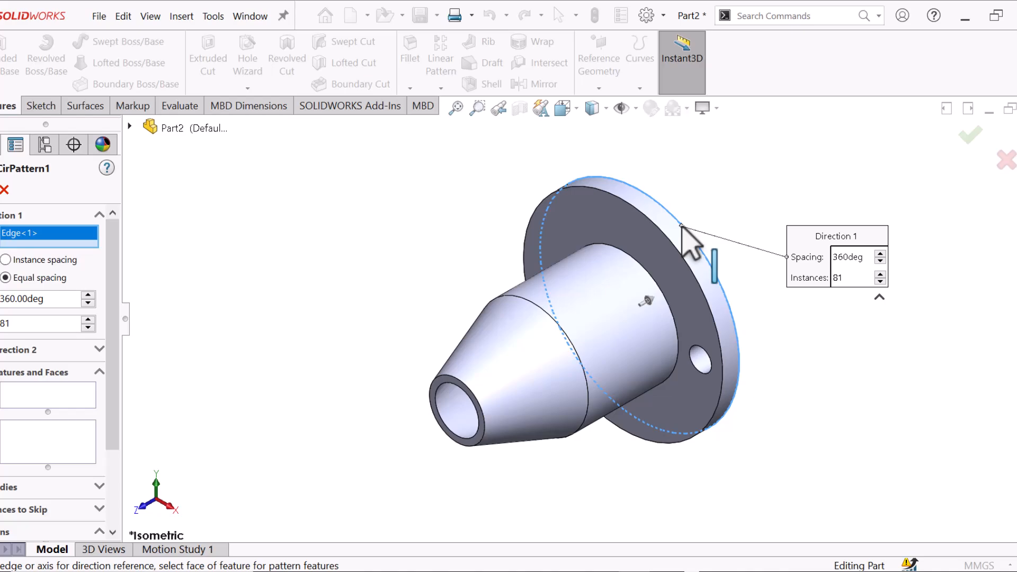
scroll(553, 200, "up", 2)
scroll(616, 282, "down", 2)
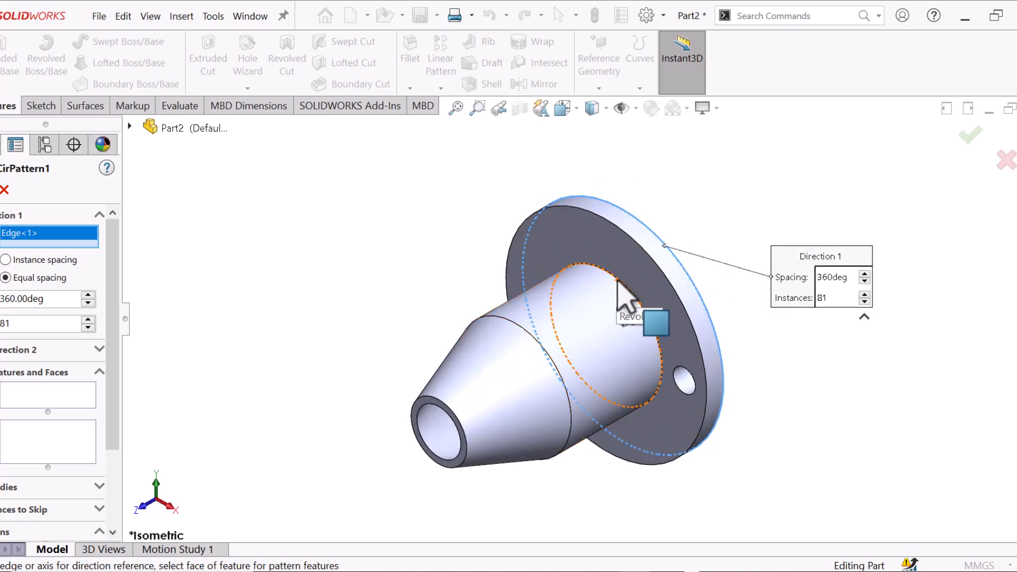
left_click(61, 396)
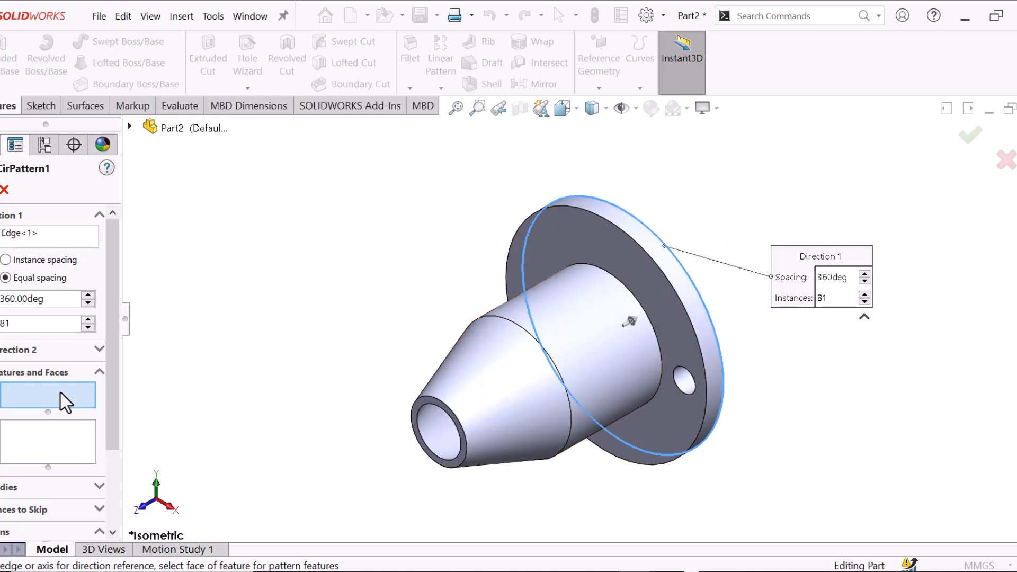
left_click(130, 127)
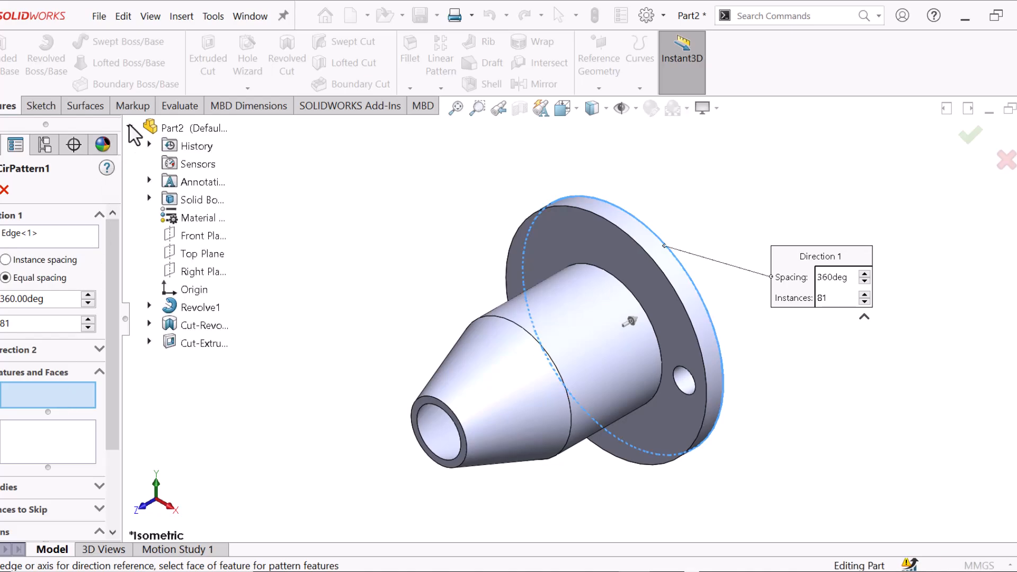
left_click(198, 351)
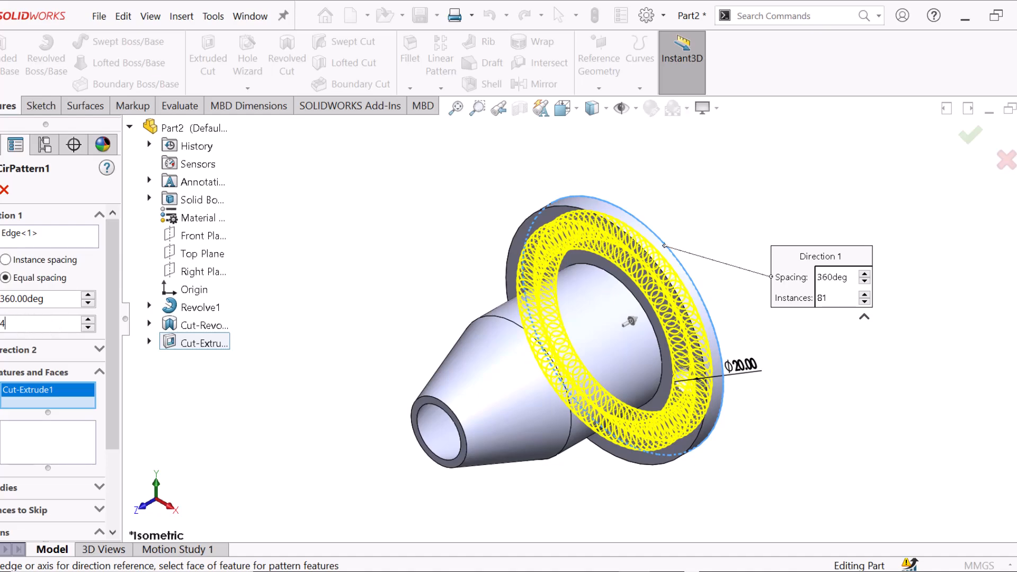
key("Return")
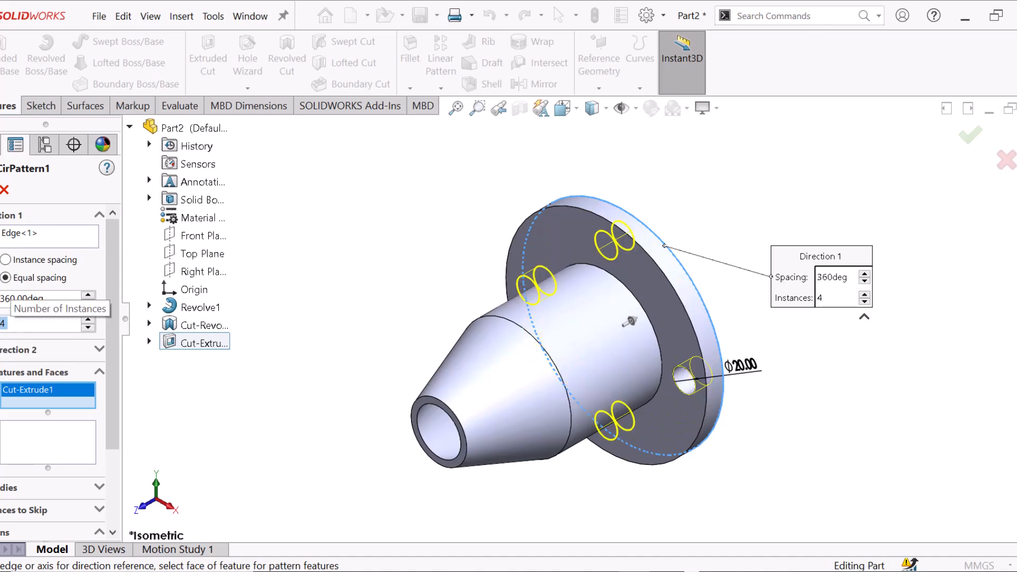
key("Return")
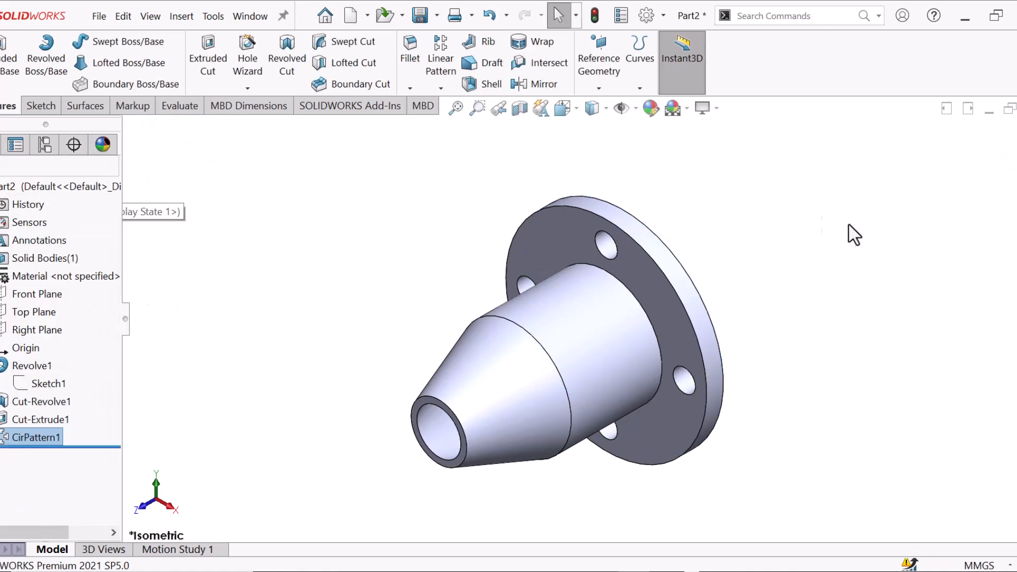
middle_click_drag(810, 268, 742, 325)
scroll(645, 341, "down", 3)
mouse_move(653, 345)
middle_mouse_down()
mouse_move(583, 390)
mouse_move(676, 341)
mouse_move(726, 296)
mouse_move(653, 332)
mouse_move(669, 337)
middle_mouse_up()
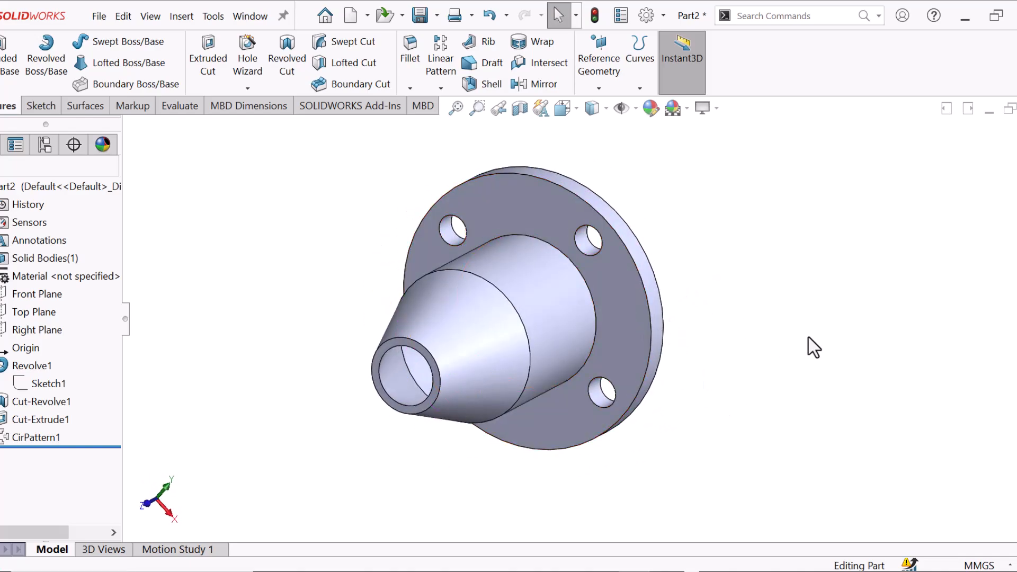
key("space")
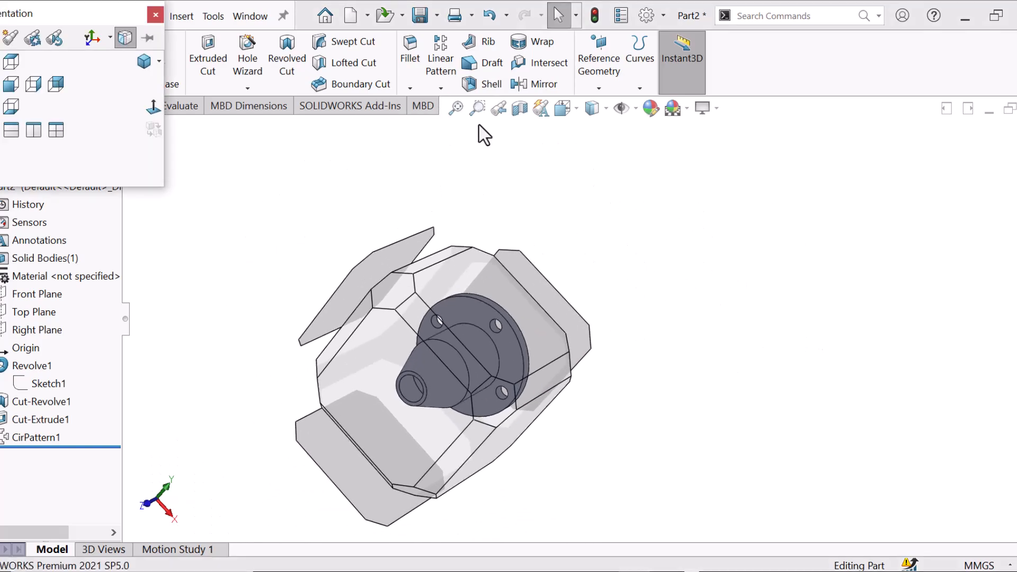
left_click(151, 60)
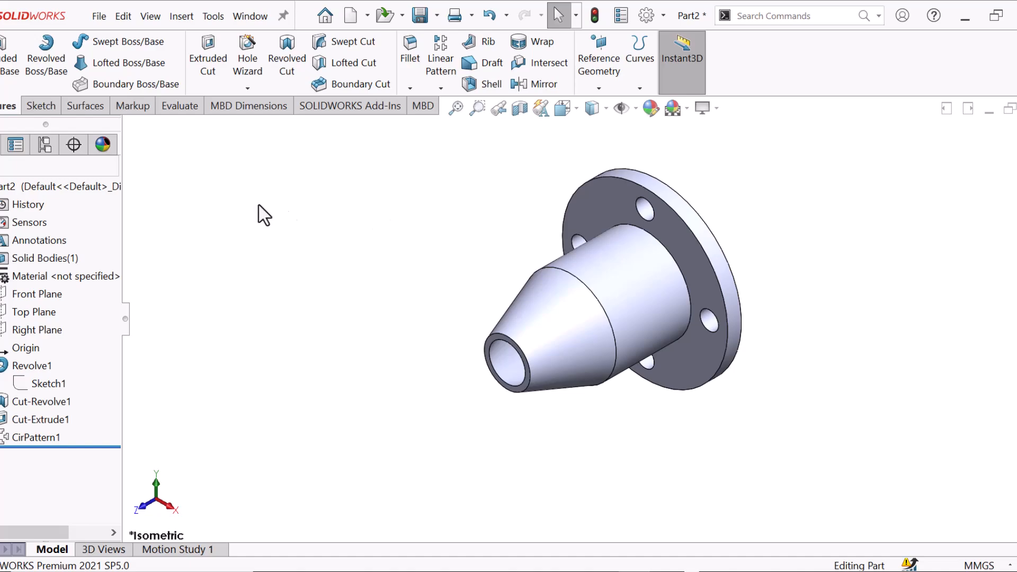
Step: Assign Plain Carbon Steel as the part's material and return the model to the isometric view
right_click(45, 280)
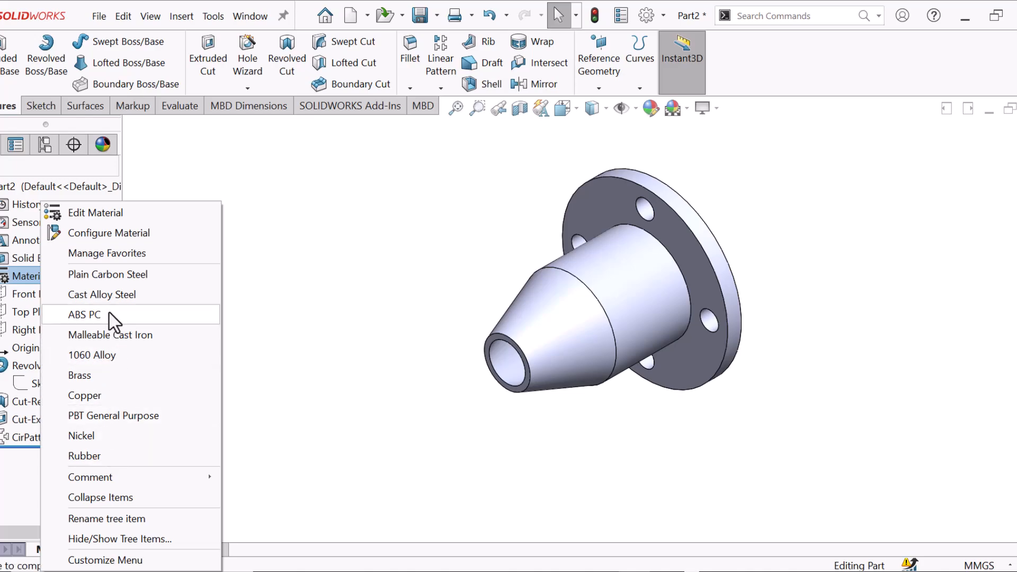
left_click(108, 274)
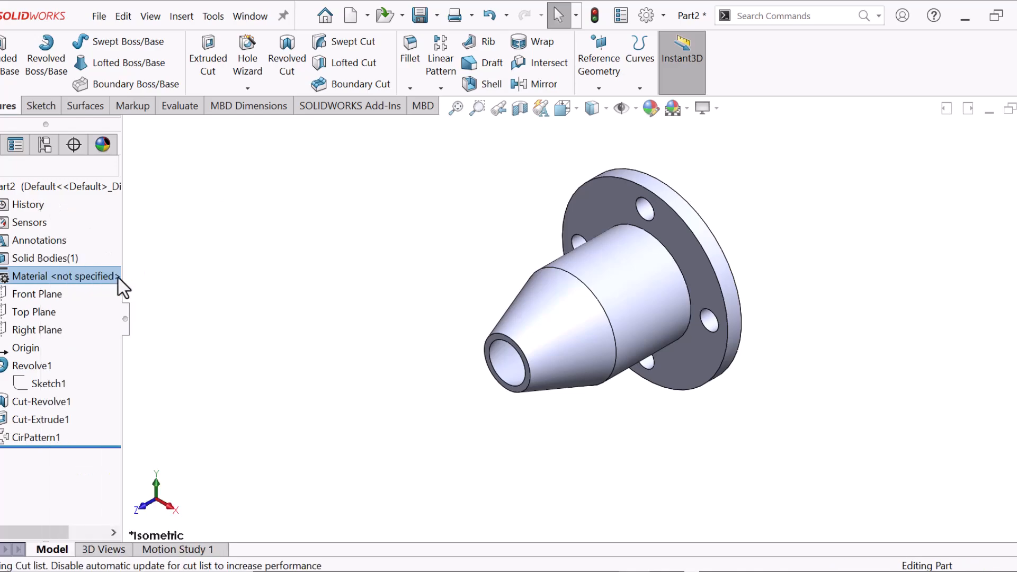
middle_click_drag(416, 337, 526, 305)
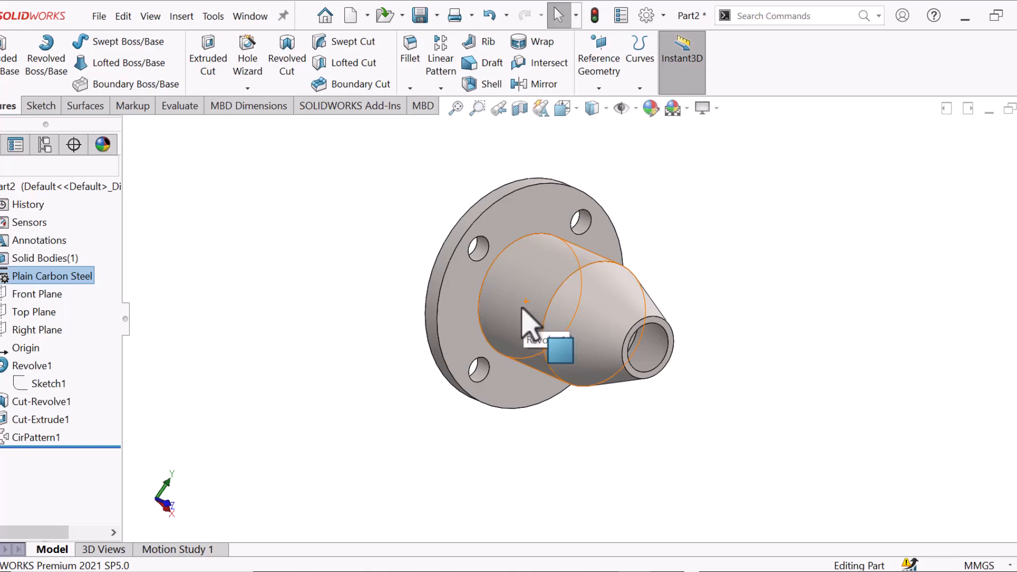
key("space")
left_click(148, 66)
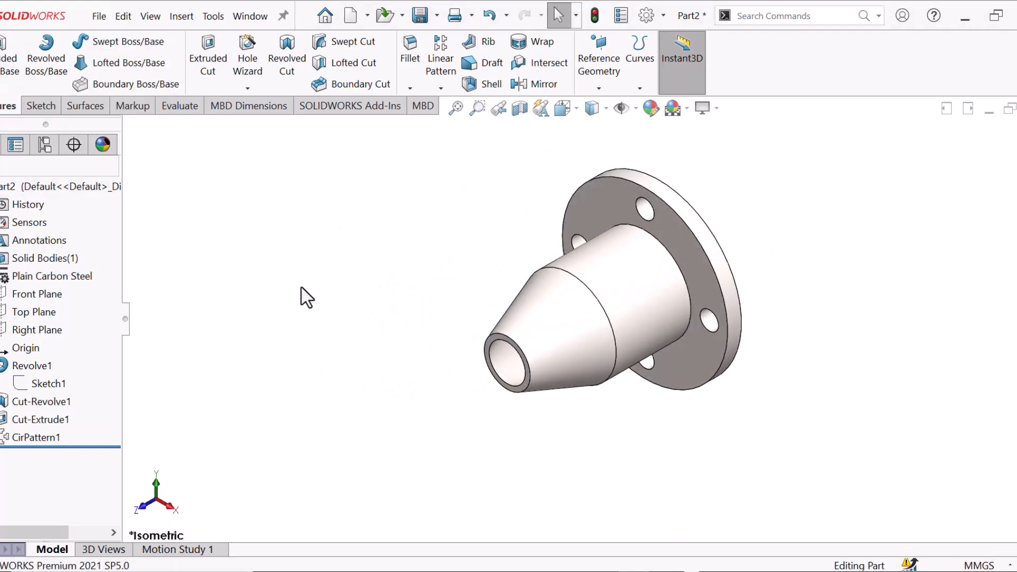
Step: Change the part's material to 1060 Alloy
right_click(46, 276)
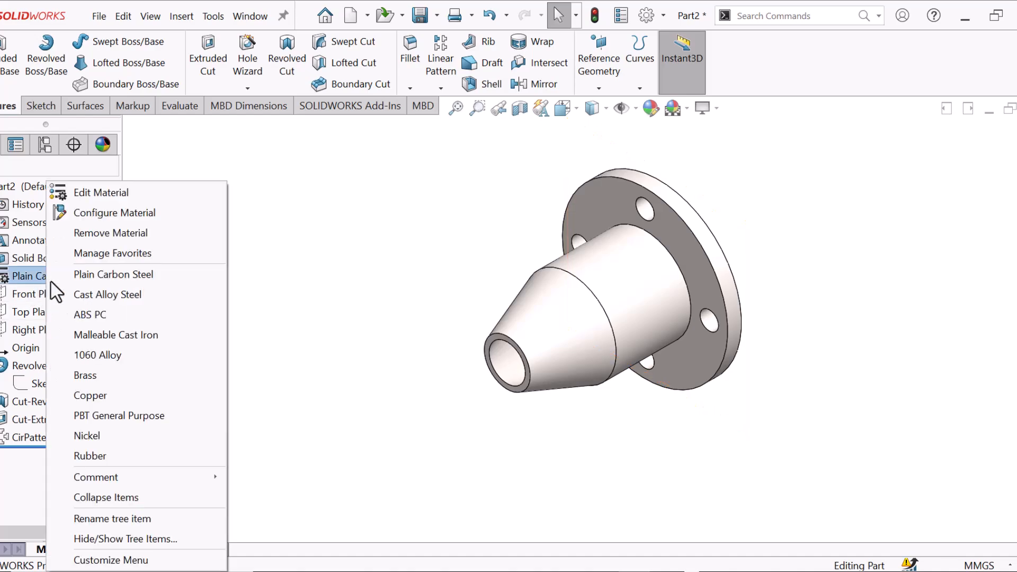
left_click(108, 356)
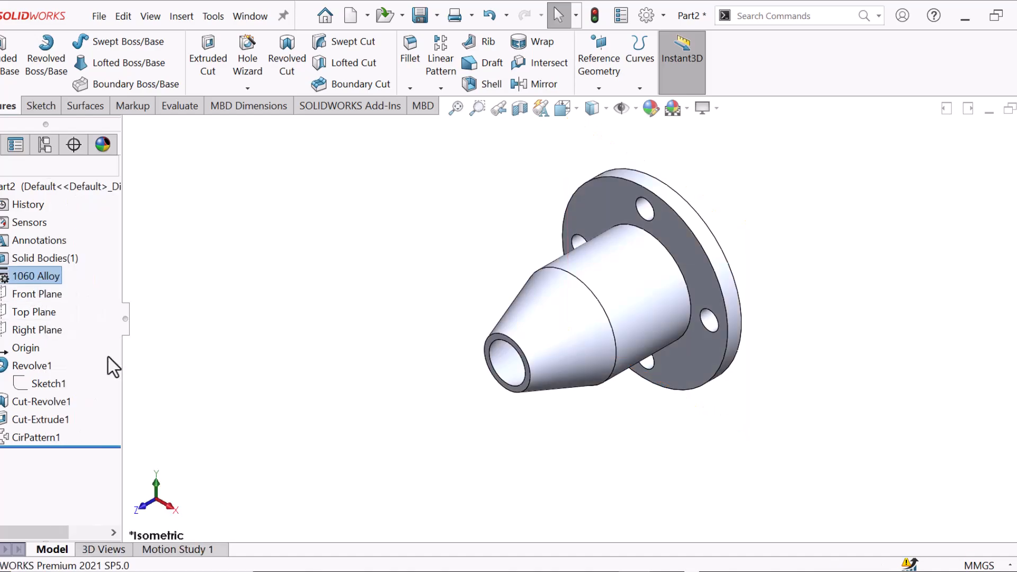
left_click(371, 354)
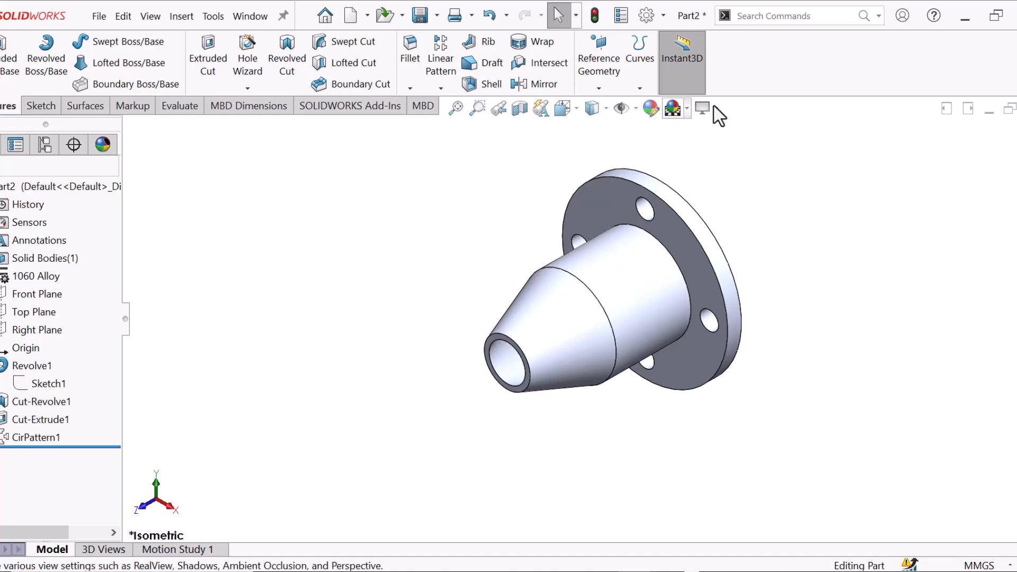
Step: Set the display style to Shaded without edges and show the part in the isometric view
left_click(686, 108)
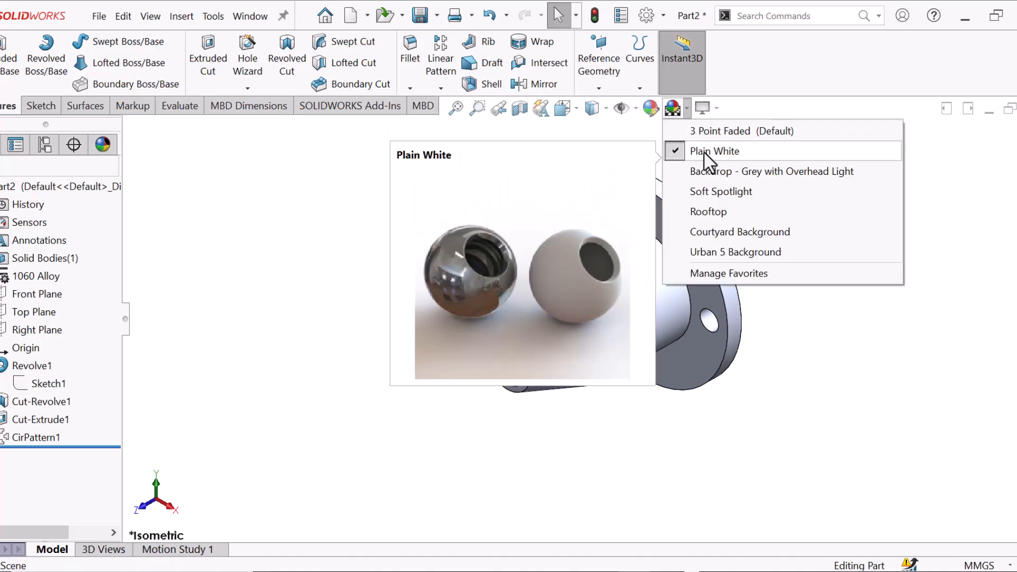
left_click(606, 108)
left_click(599, 149)
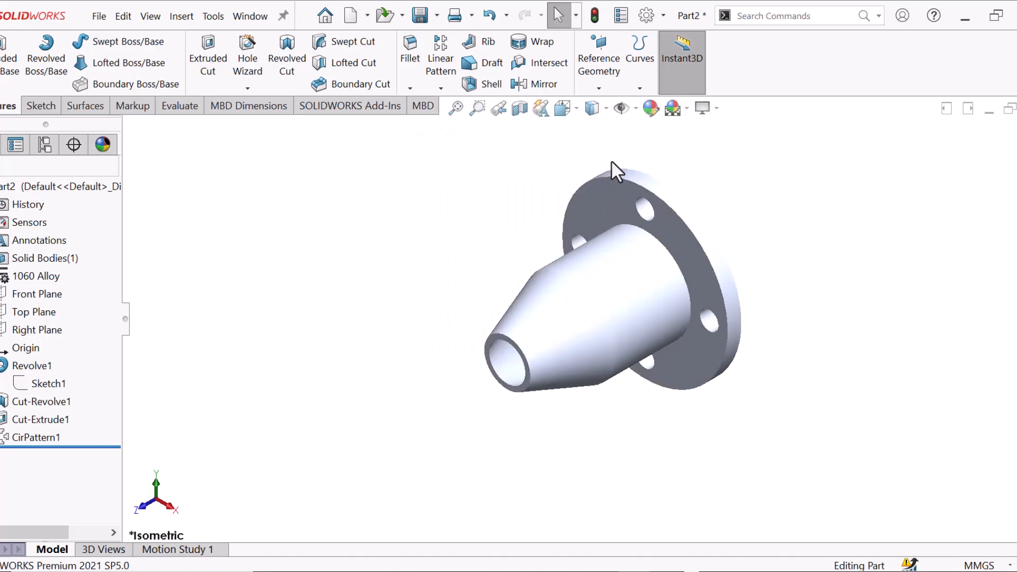
middle_click_drag(773, 294, 807, 267)
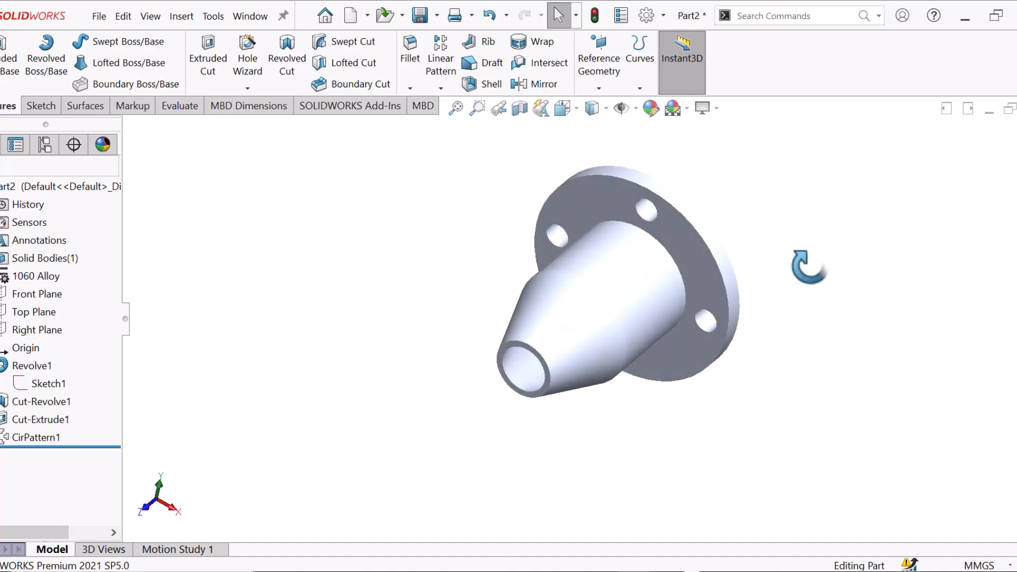
key("space")
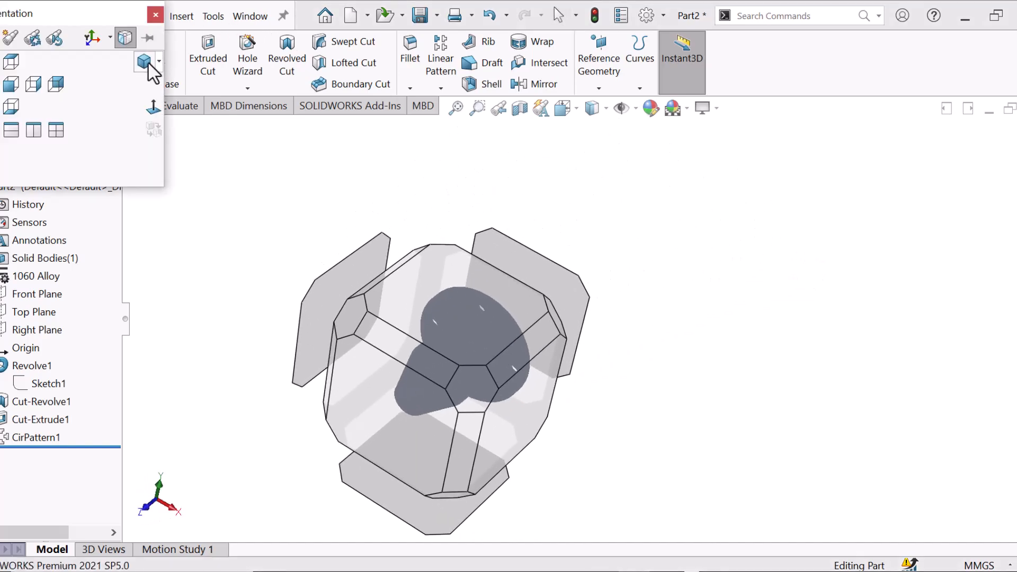
left_click(146, 63)
Step: Apply the cast aluminum appearance to the whole part, trying brushed aluminum coarse first
left_click(639, 274)
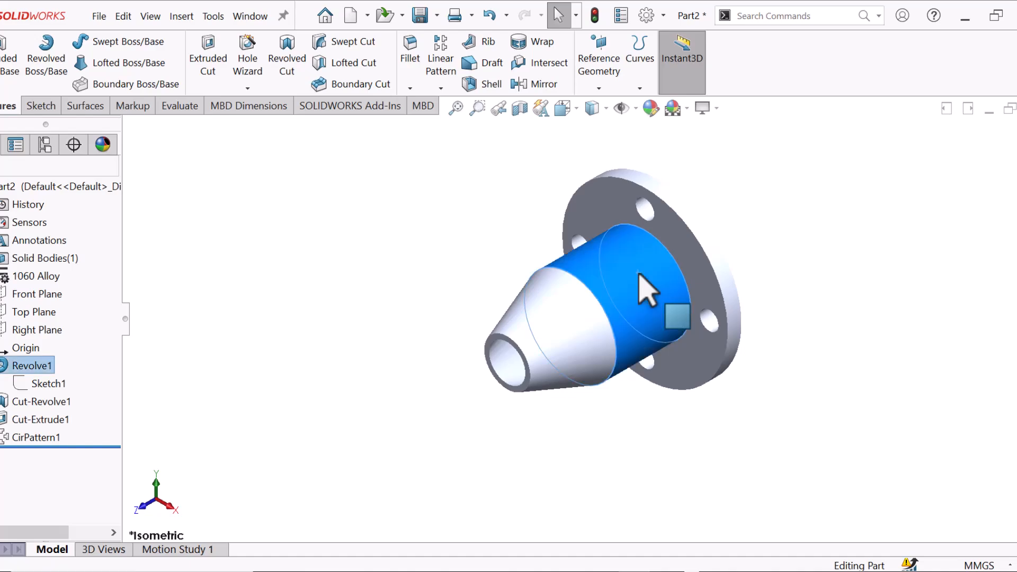
right_click(639, 274)
left_click(786, 168)
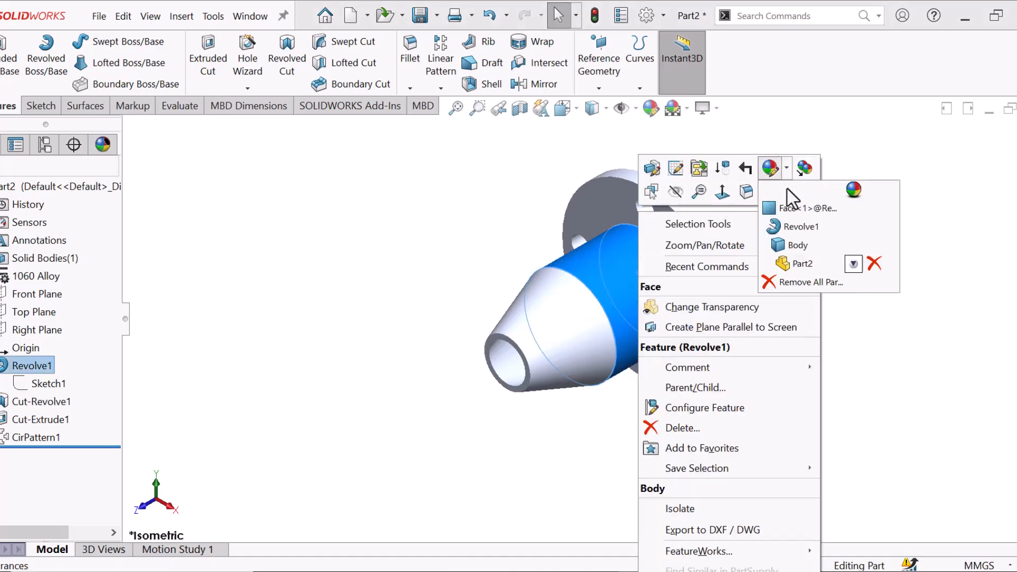
left_click(793, 264)
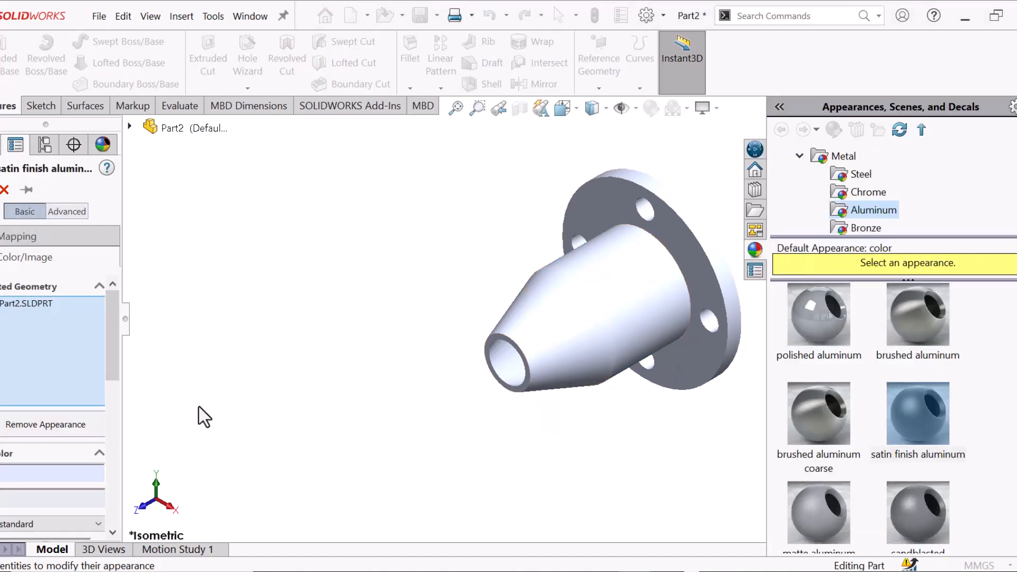
left_click(830, 416)
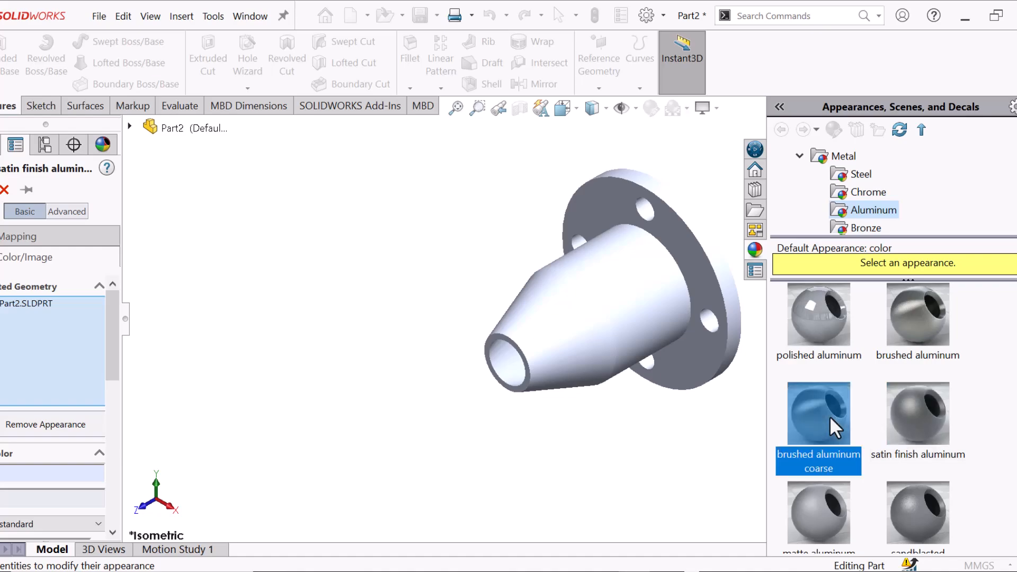
left_click_drag(830, 415, 623, 294)
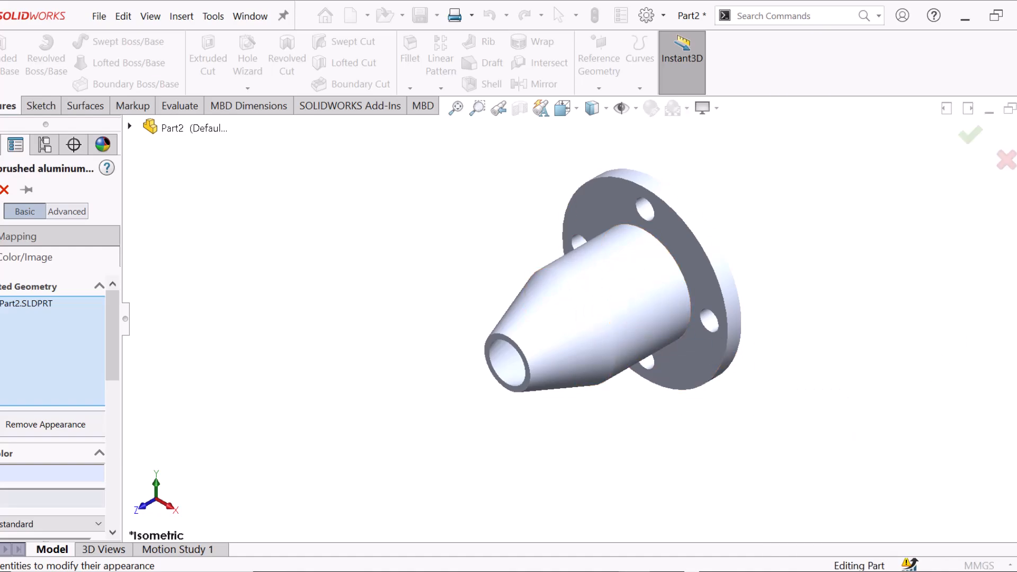
left_click(1009, 249)
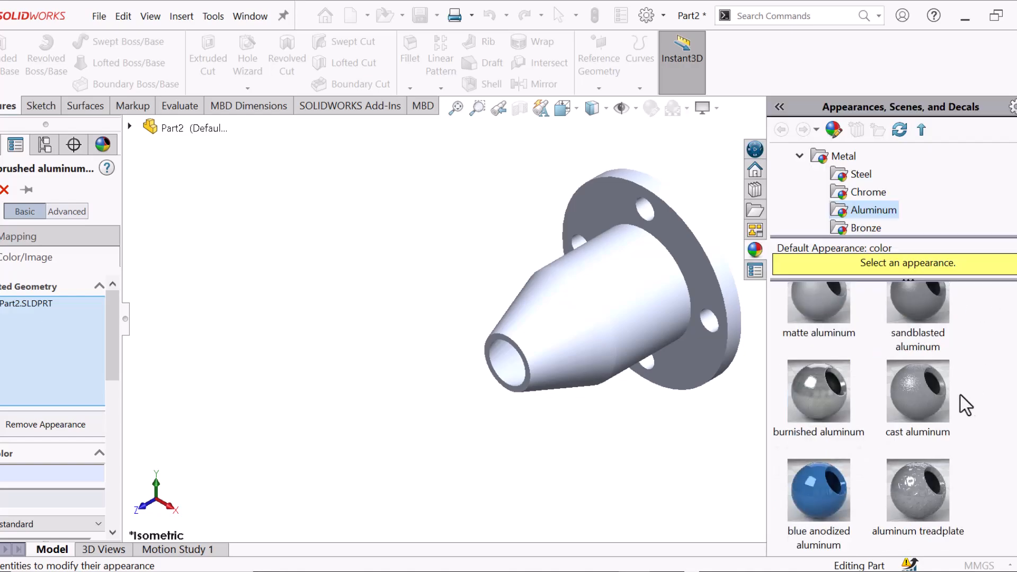
left_click_drag(933, 401, 631, 277)
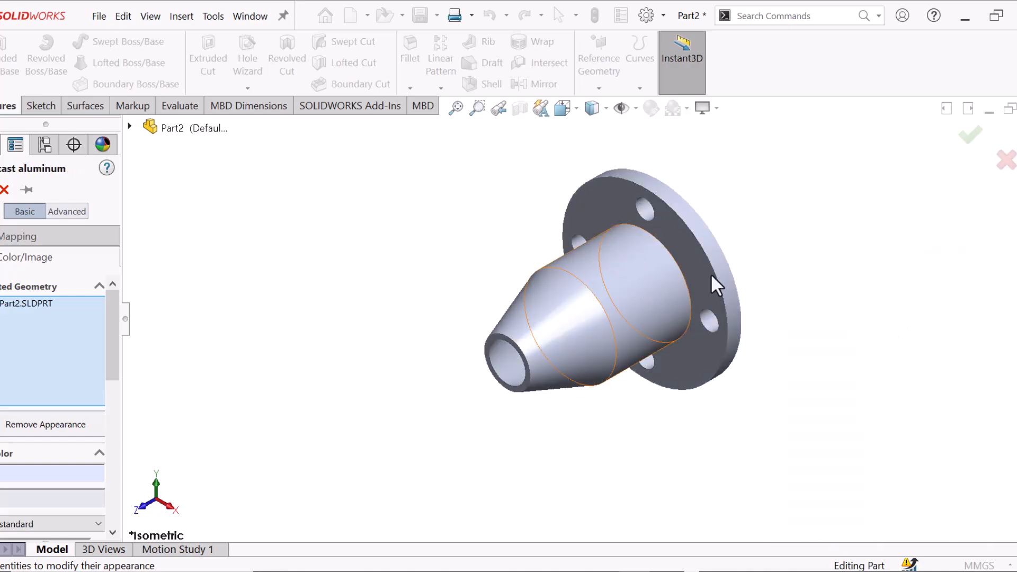
left_click(4, 189)
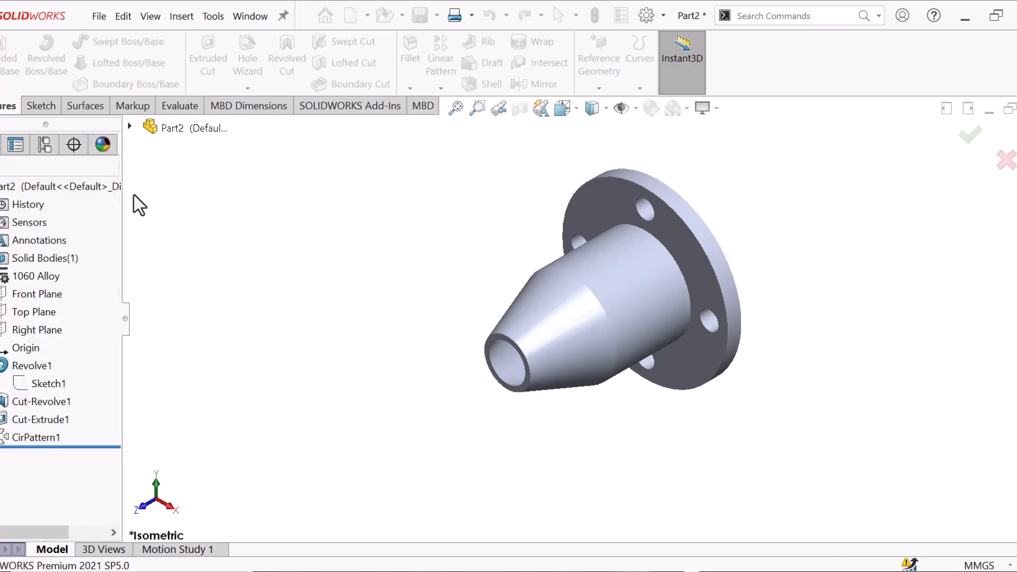
Step: Fillet the outer edge between the tapered nose and the cylindrical body with a 10 mm radius
middle_click_drag(889, 280, 816, 310)
key("space")
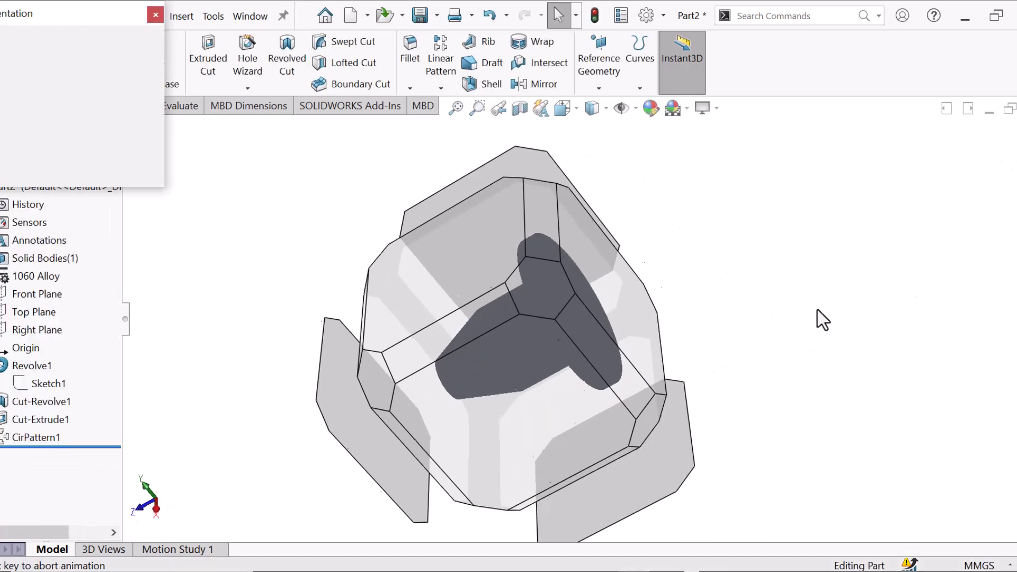
left_click(141, 63)
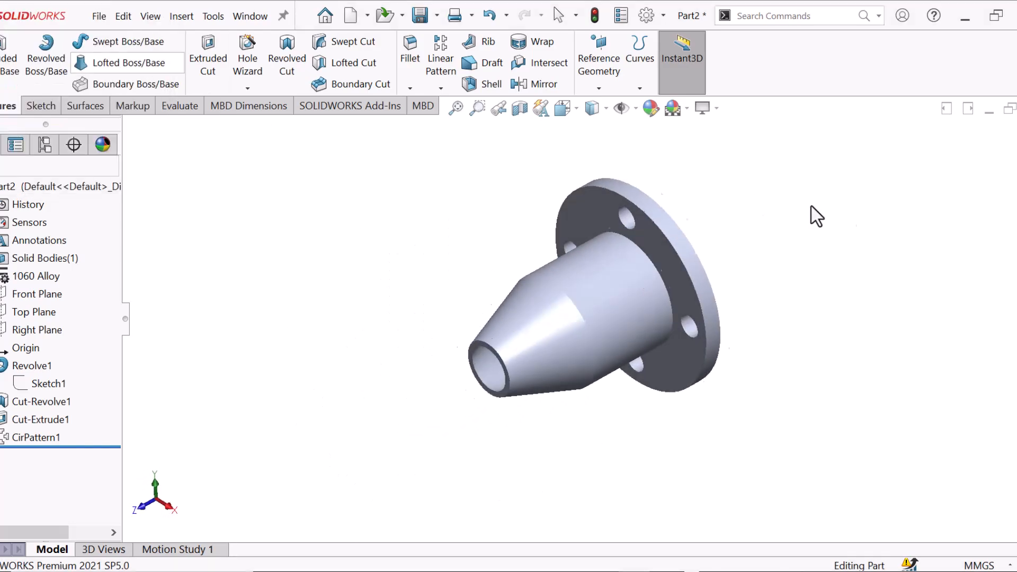
scroll(663, 287, "down", 3)
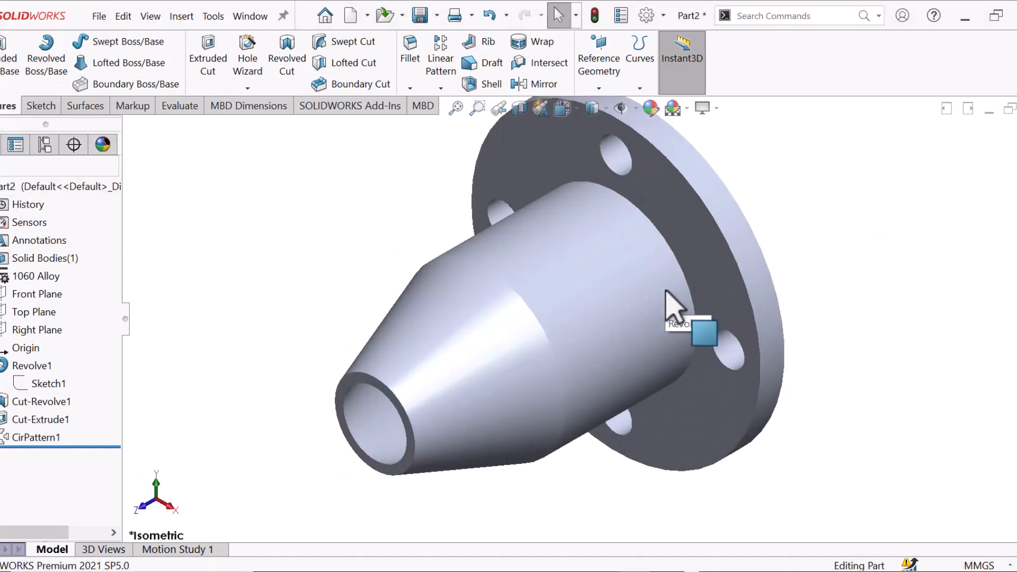
left_click(523, 301)
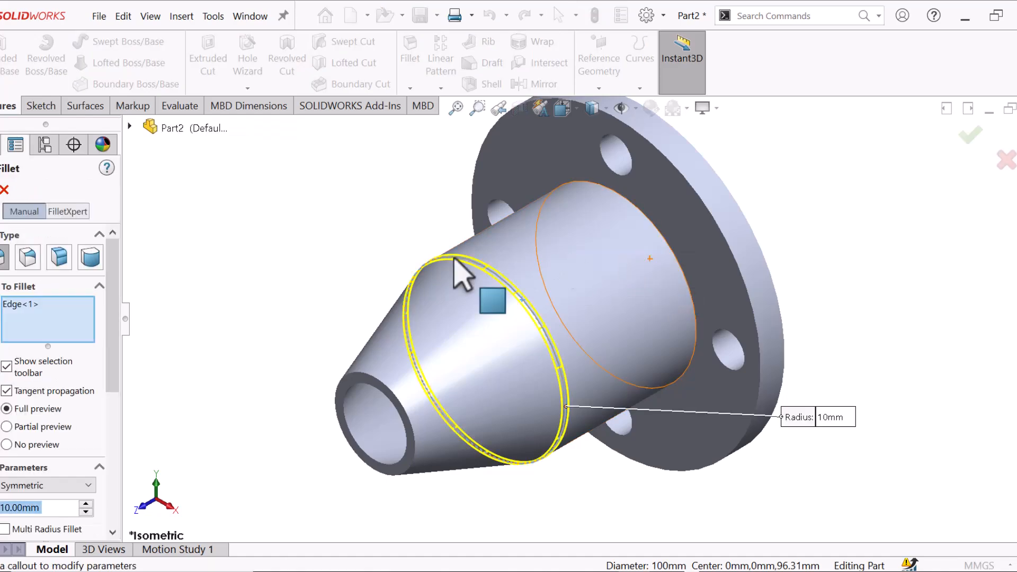
key("Return")
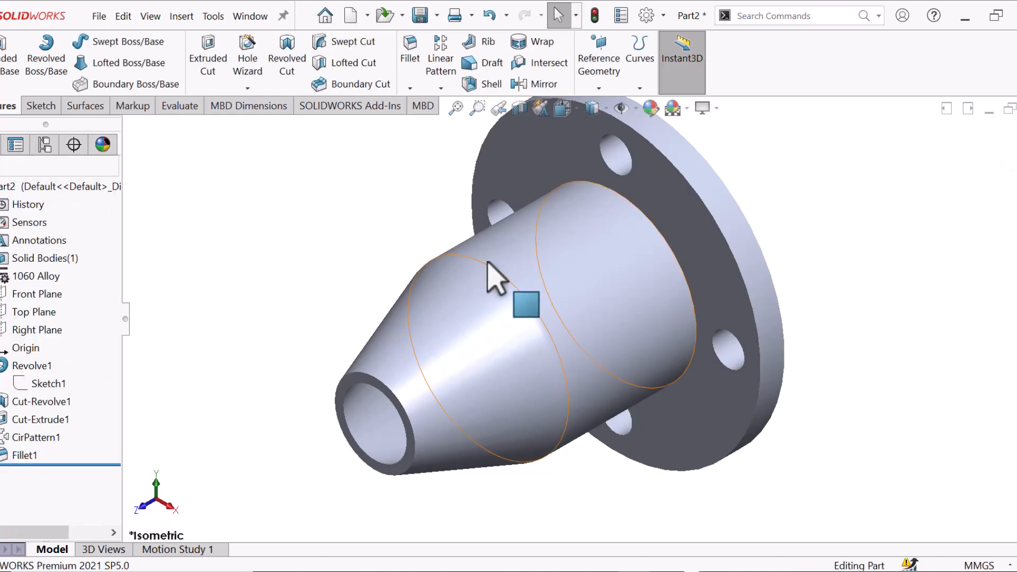
Step: Fillet the edge where the cylindrical body meets the flange face with a 2 mm radius
left_click(674, 251)
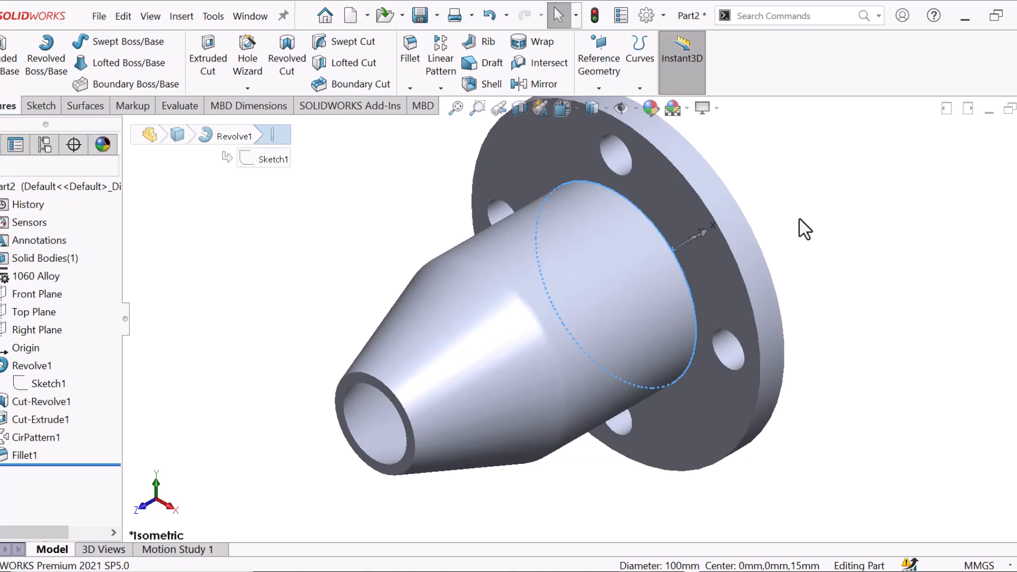
key("Return")
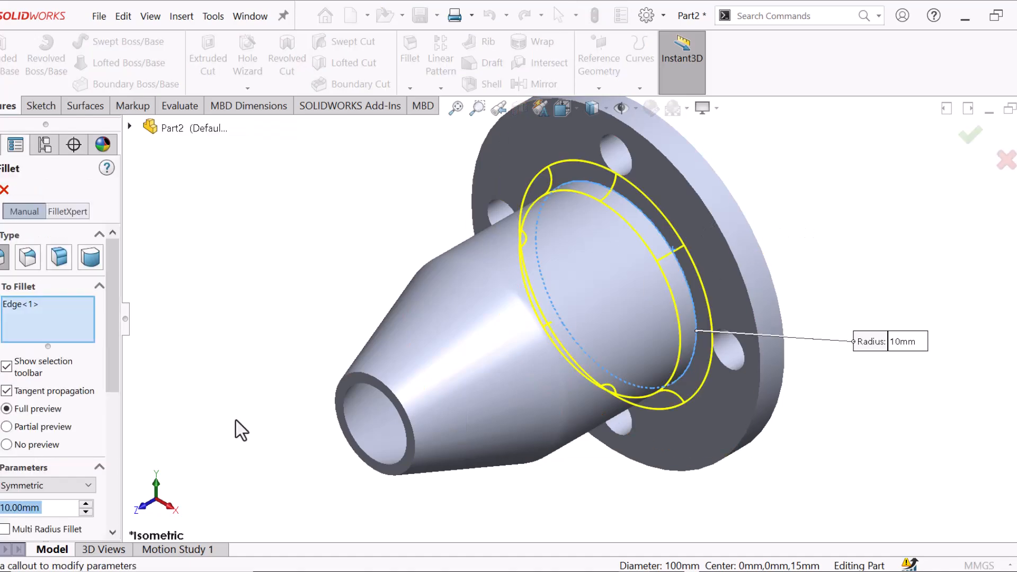
type("2")
key("Return")
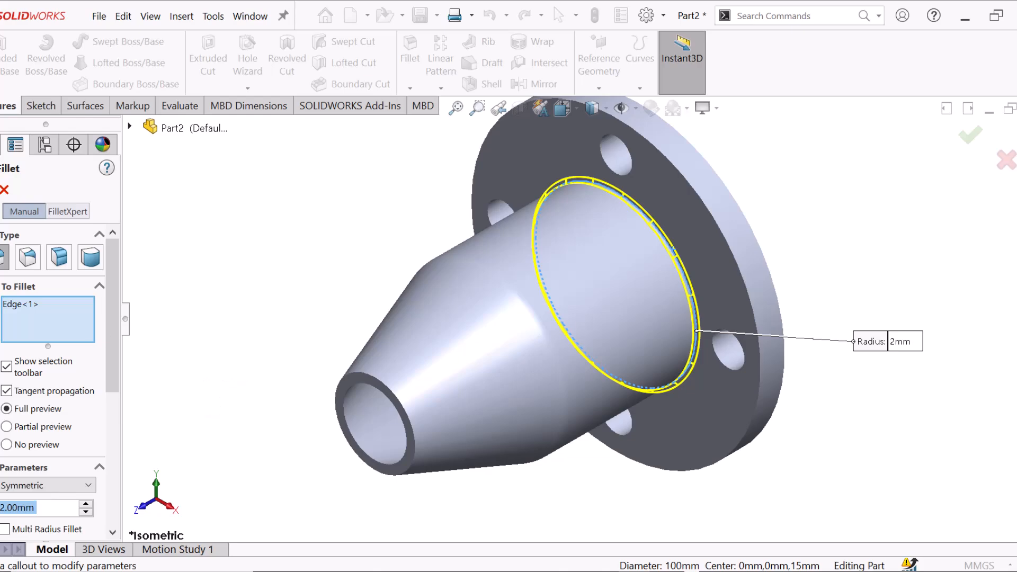
key("Return")
key("z")
key("z")
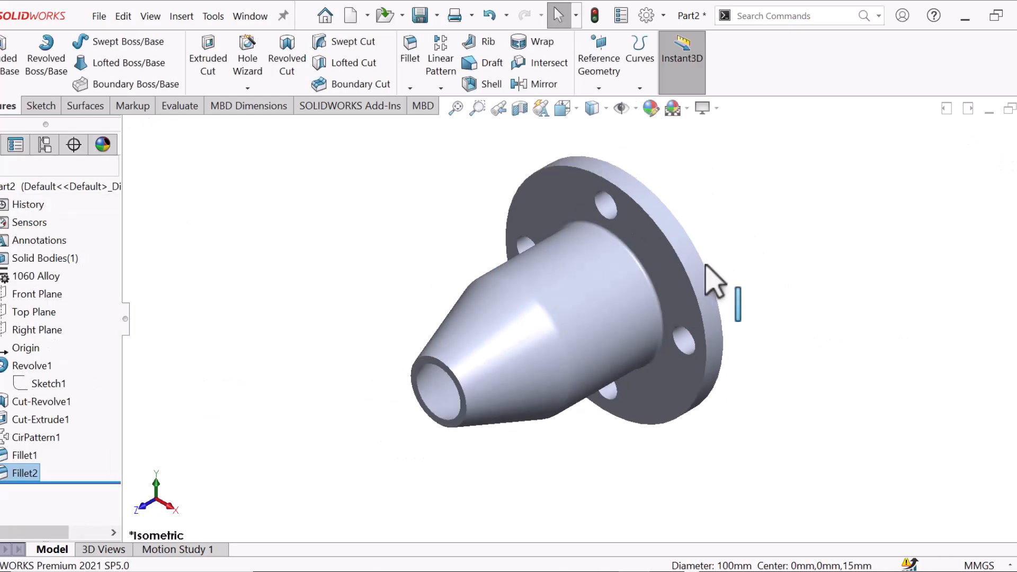
Step: Fillet the flange's two outer rim edges and the bore edge on its rear face with a 2 mm radius
left_click(686, 273)
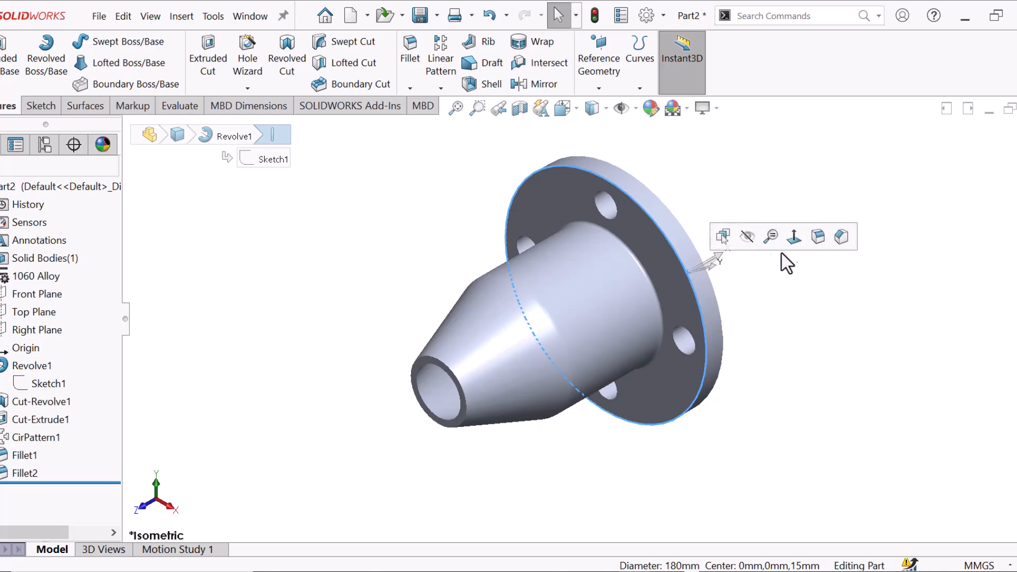
key("Return")
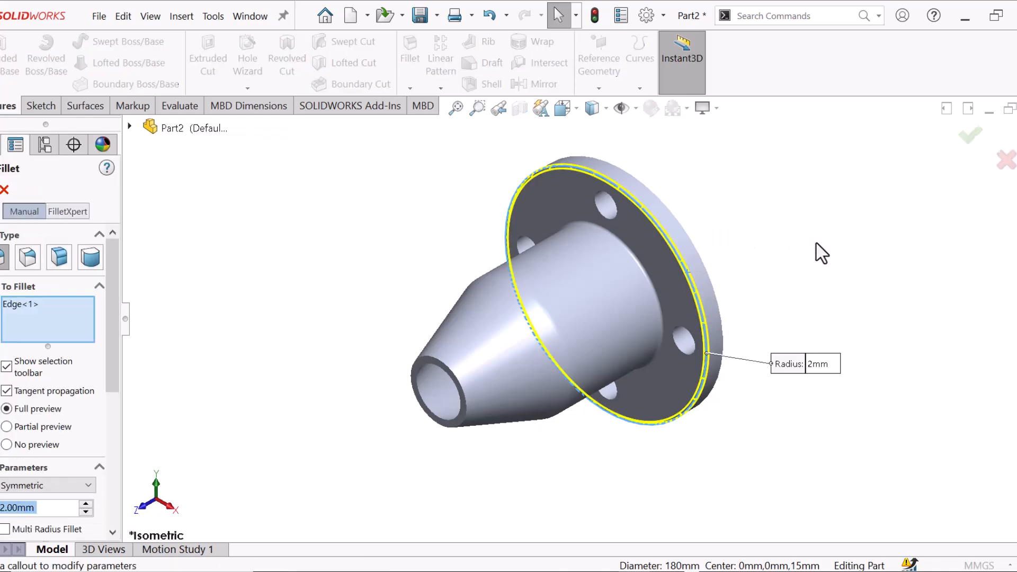
left_click(712, 290)
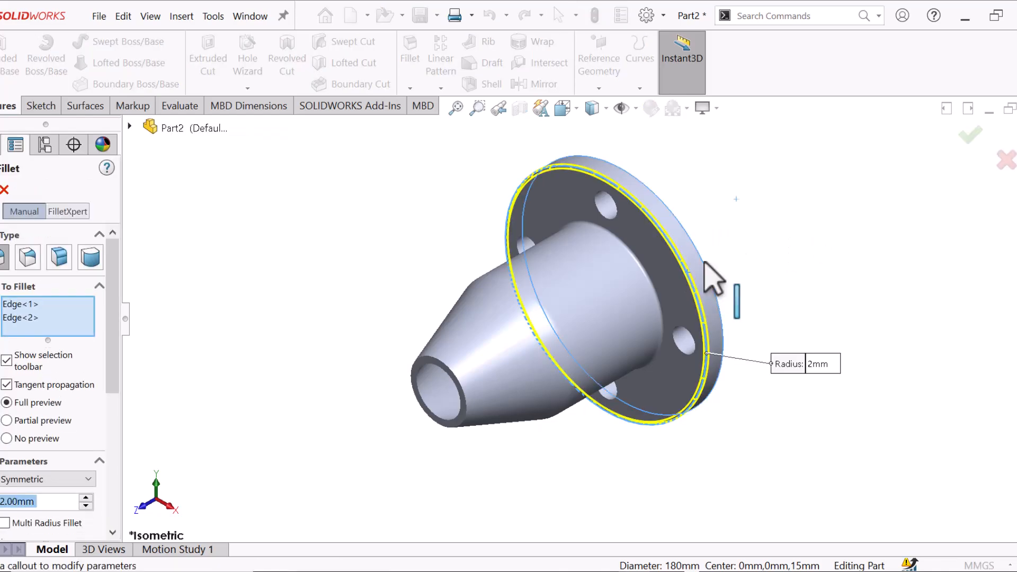
middle_click_drag(738, 295, 607, 387)
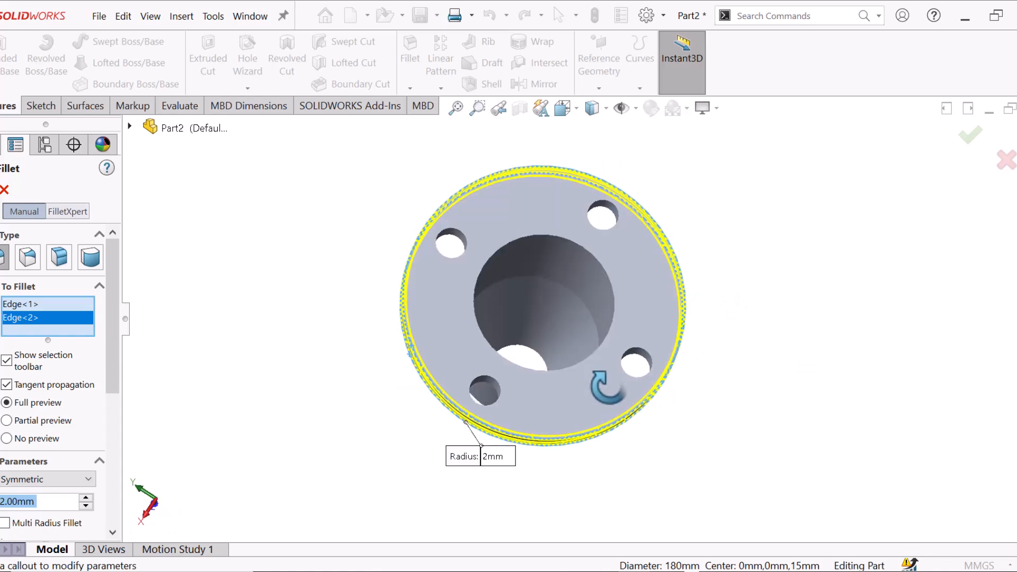
left_click(614, 312)
middle_click_drag(617, 317, 876, 326)
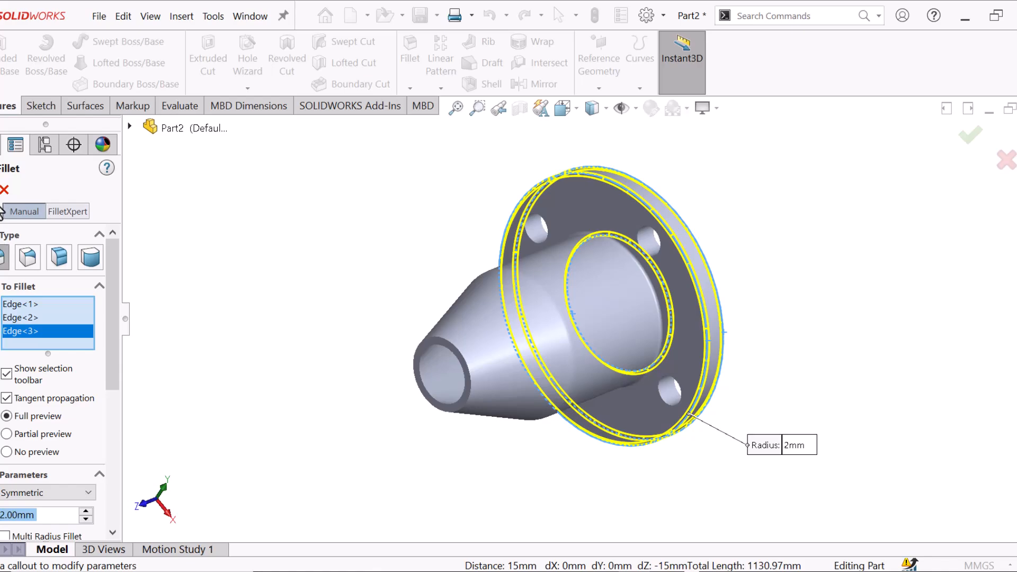
key("Return")
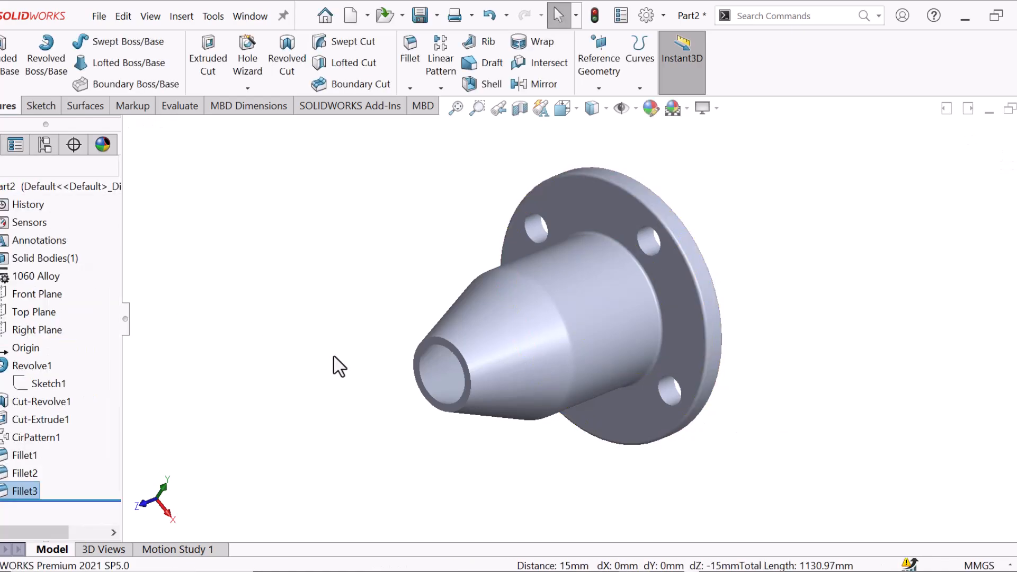
Step: Start a 0.5 mm fillet on the edges of the four holes on the flange's rear face
scroll(487, 381, "down", 4)
scroll(569, 392, "up", 4)
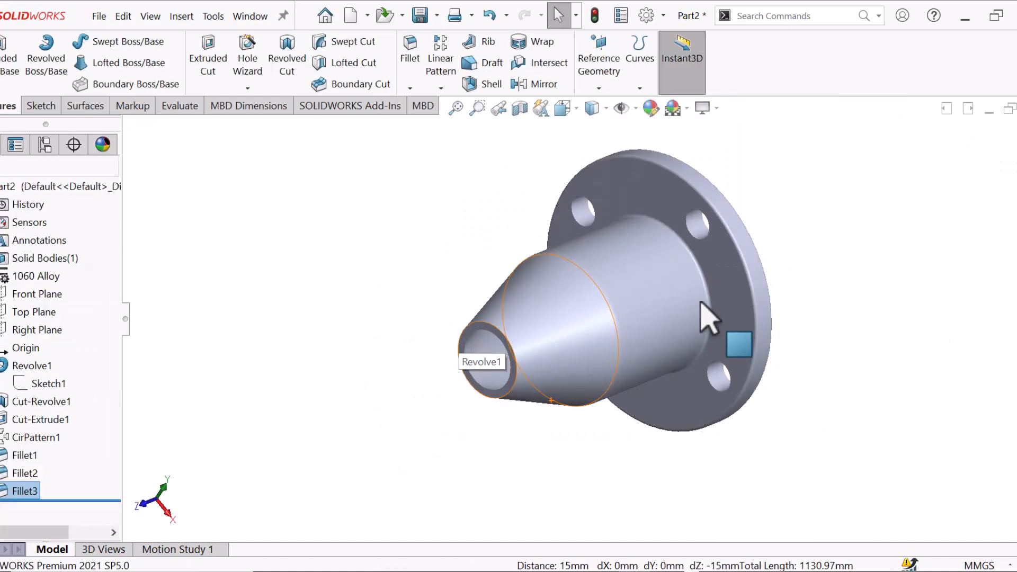
middle_click_drag(636, 365, 536, 318)
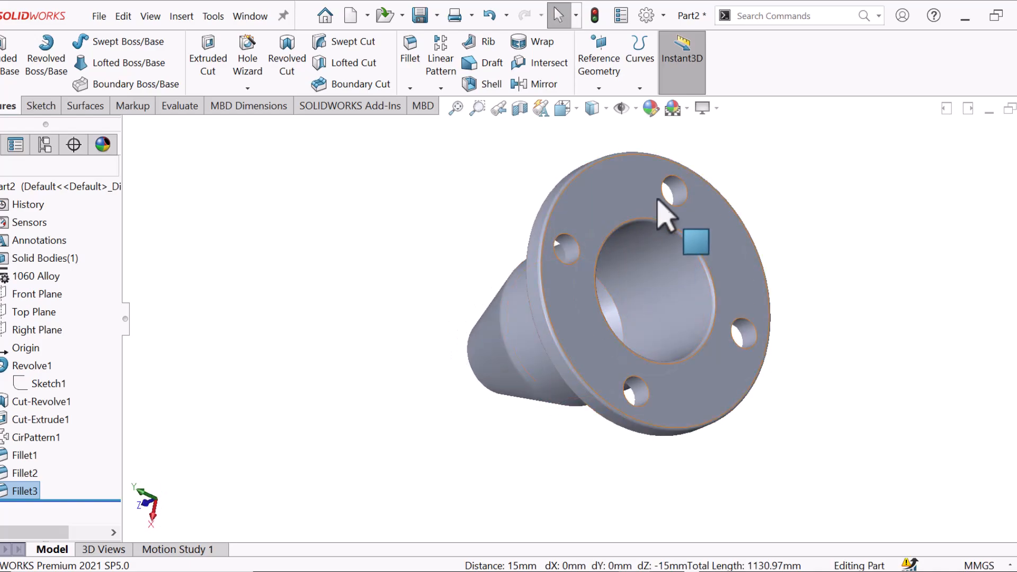
scroll(688, 233, "down", 4)
left_click(659, 249)
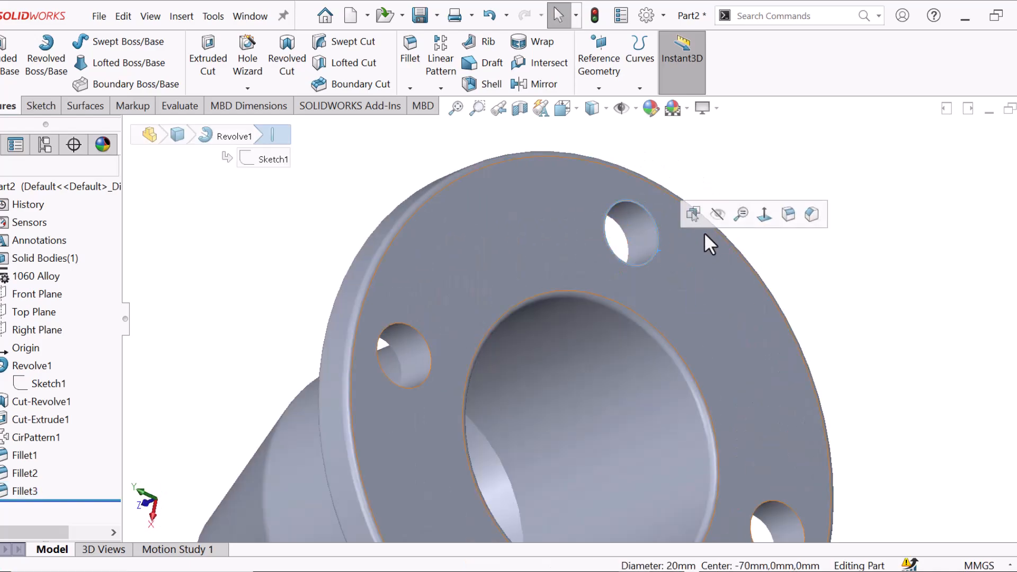
key("Return")
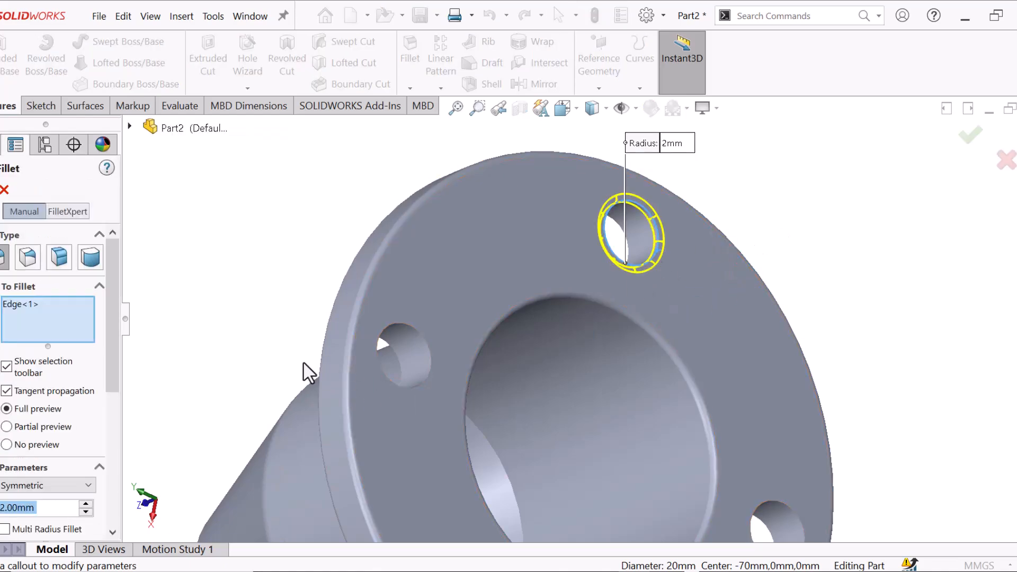
type("5")
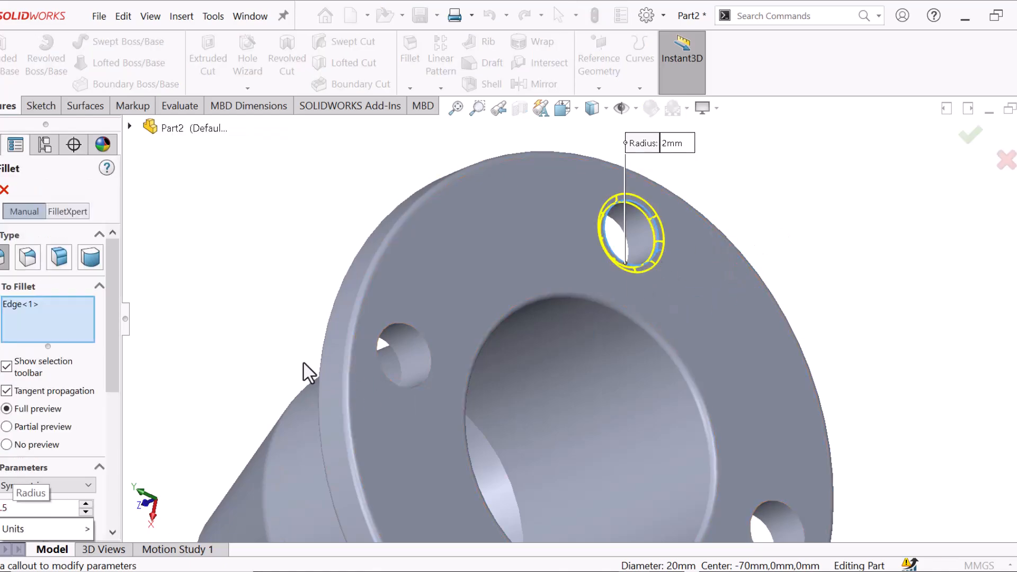
key("Return")
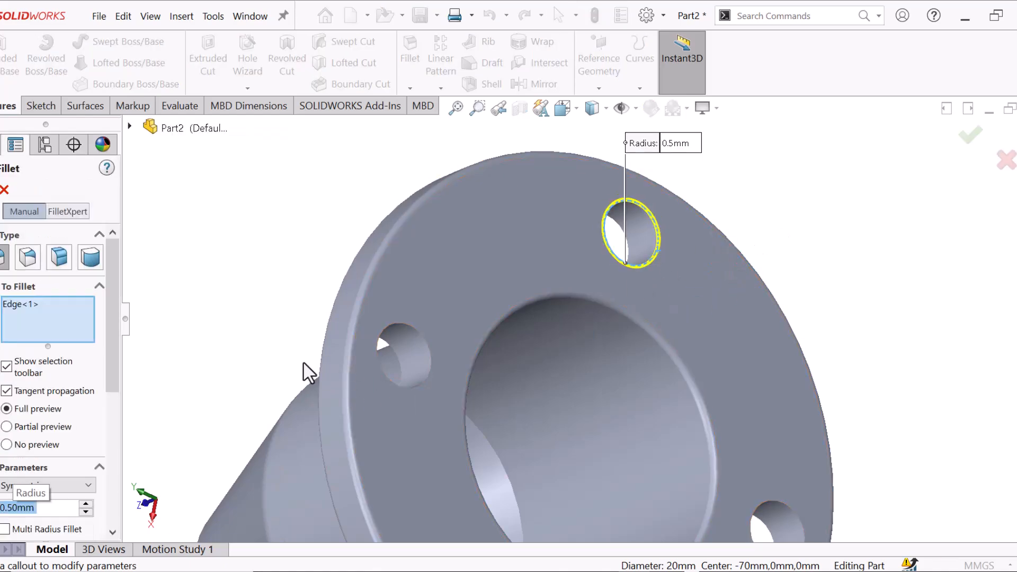
left_click(411, 325)
key("f")
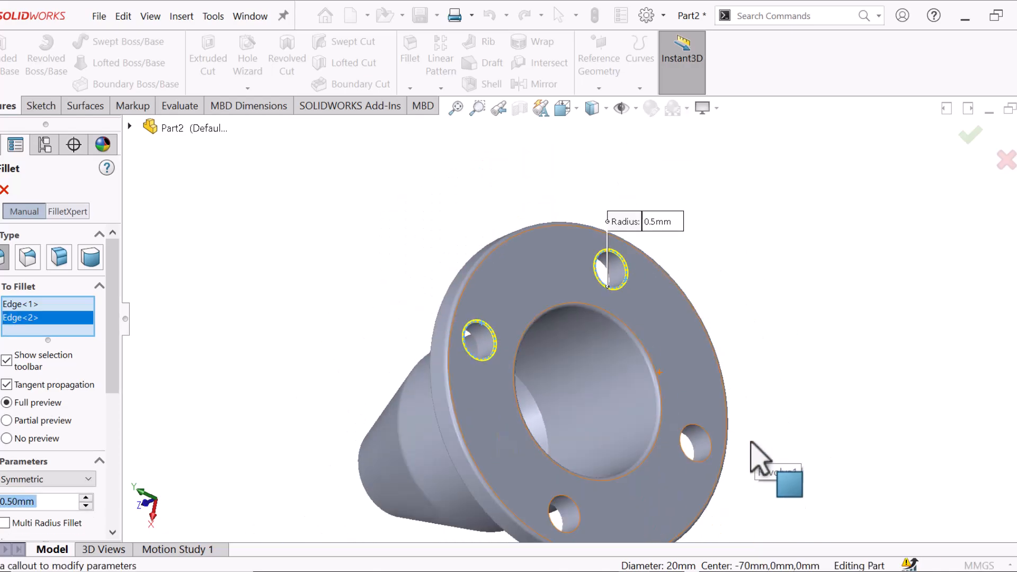
left_click(713, 444)
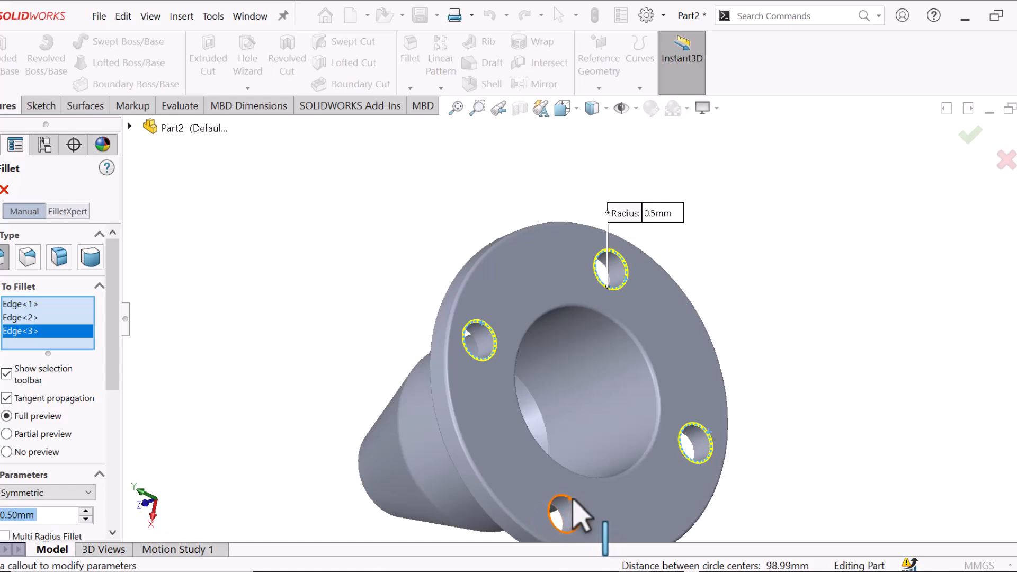
left_click(562, 512)
Step: Include the four hole edges on the flange's nose-side face in the fillet
middle_click_drag(609, 476, 744, 374)
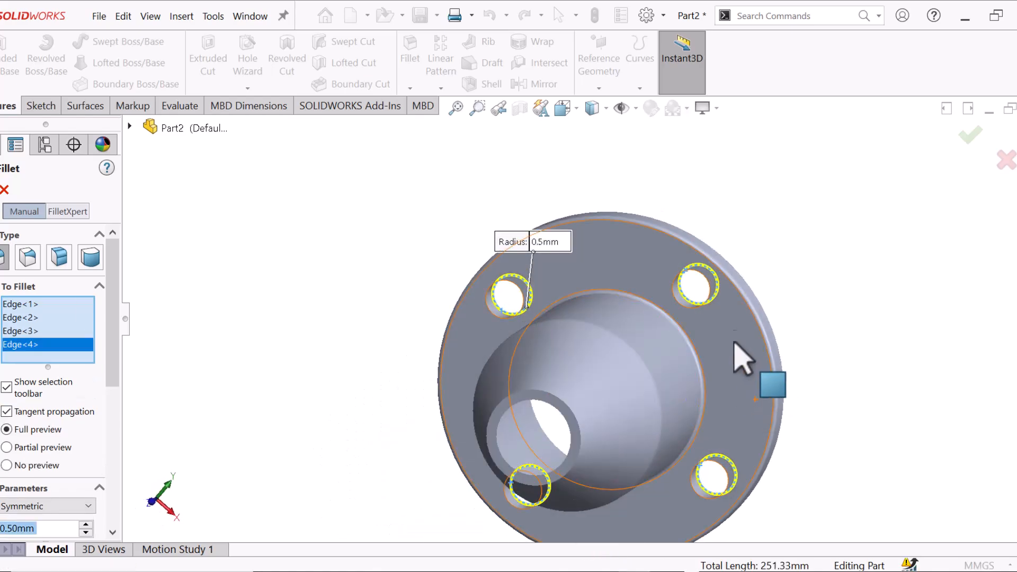
left_click(698, 311)
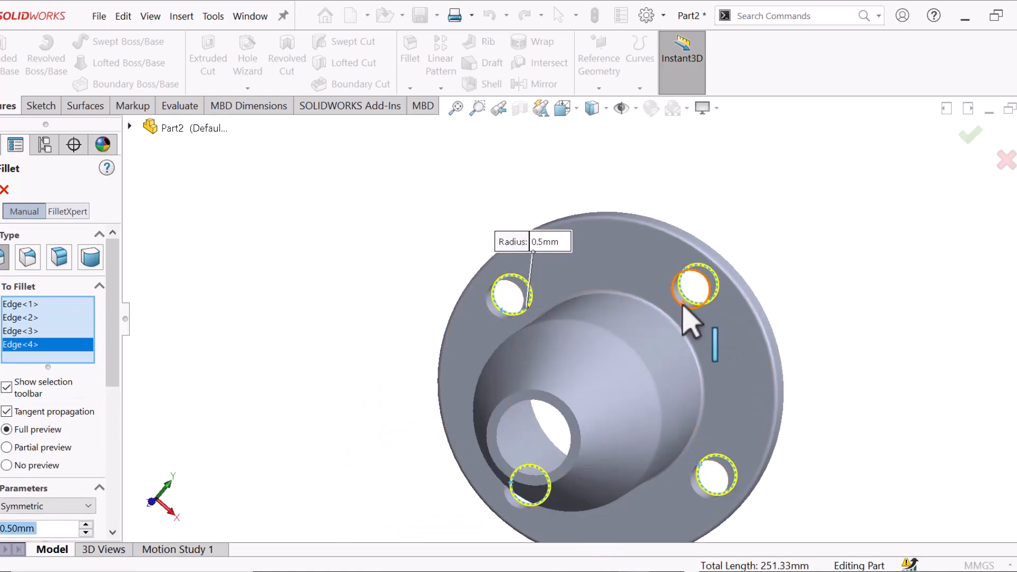
left_click(501, 320)
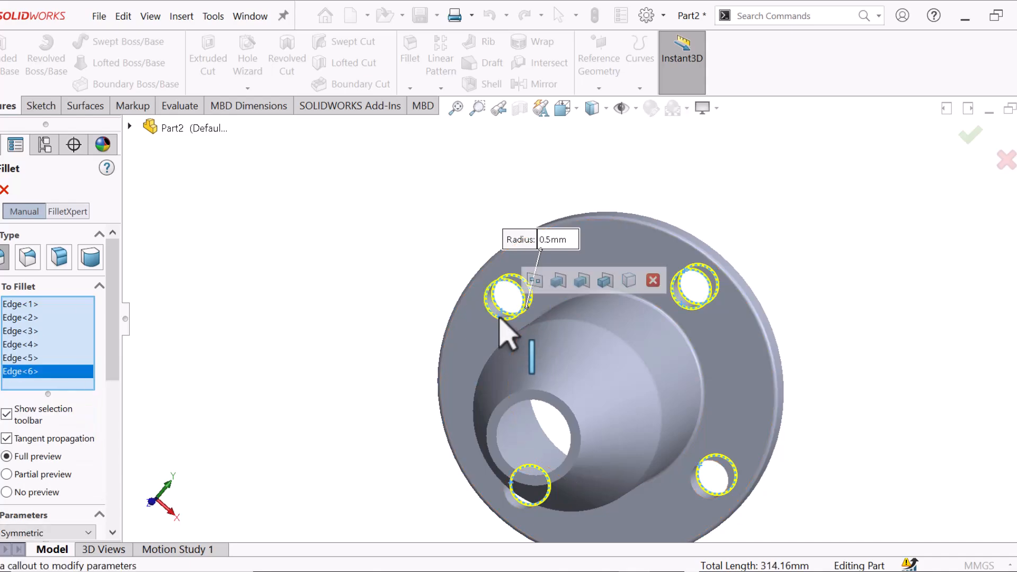
middle_click_drag(742, 481, 677, 419)
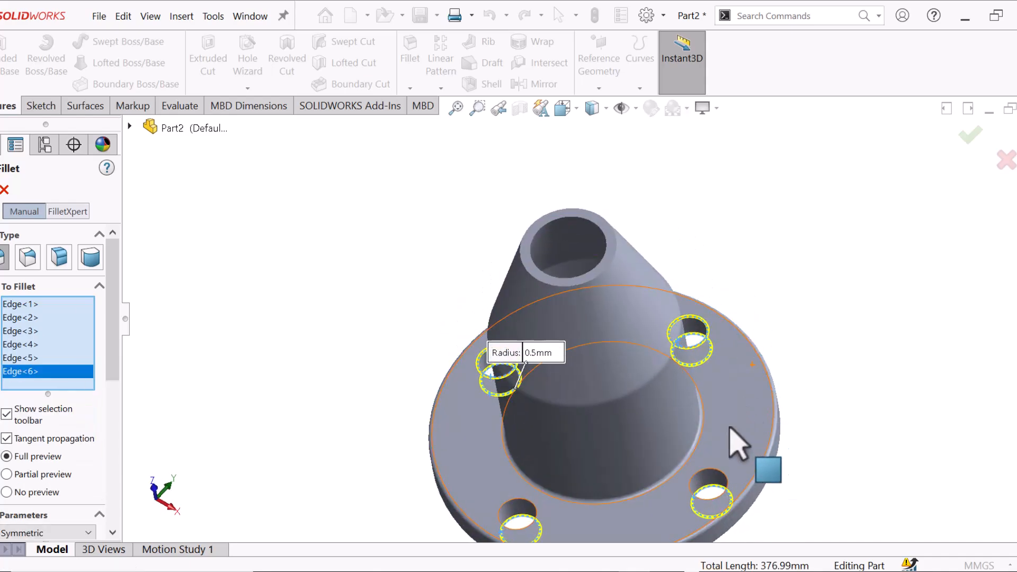
left_click(711, 477)
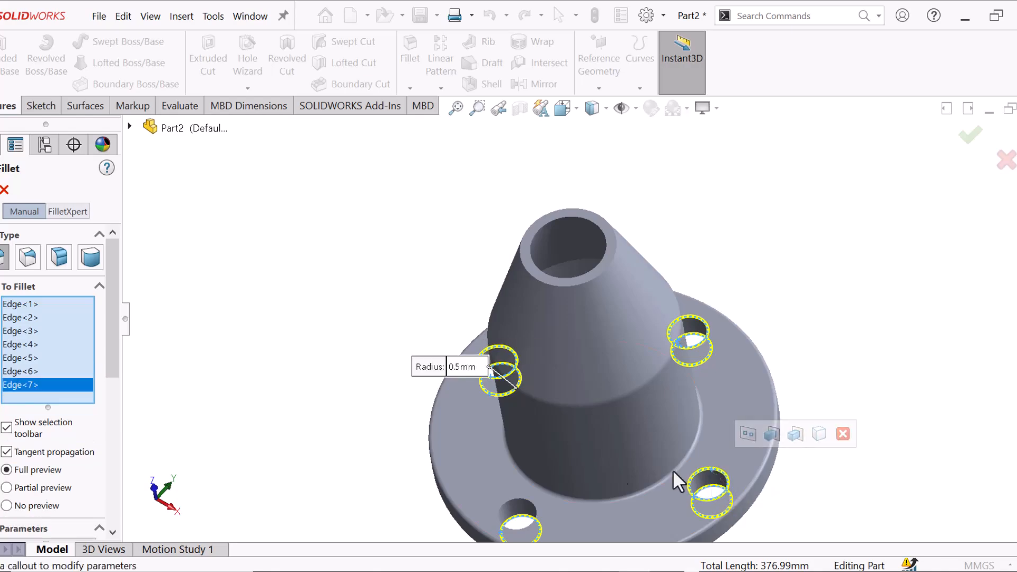
left_click(520, 504)
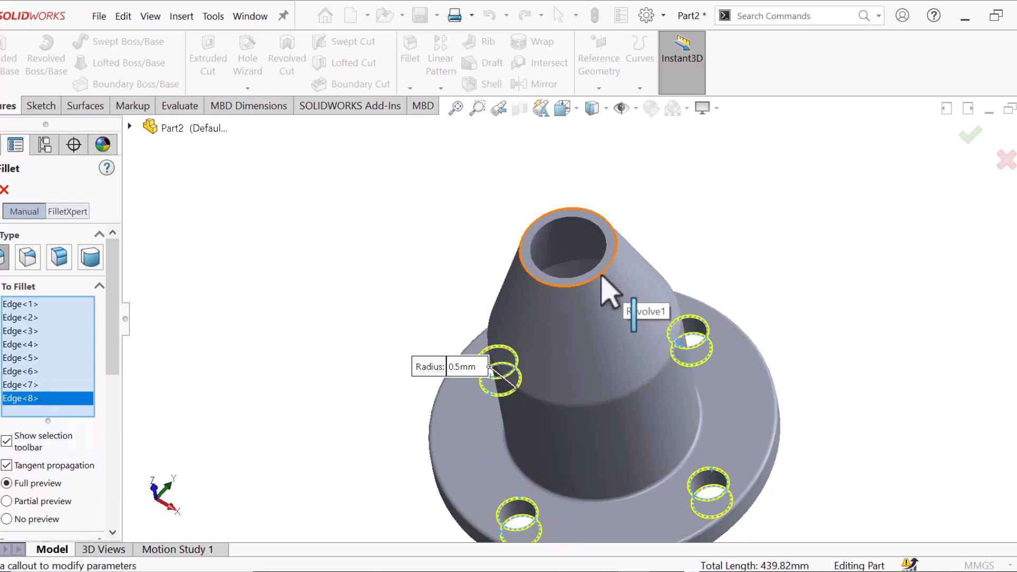
Step: Add the outer and inner edges of the nose's open end and complete the 0.5 mm fillet
left_click(603, 249)
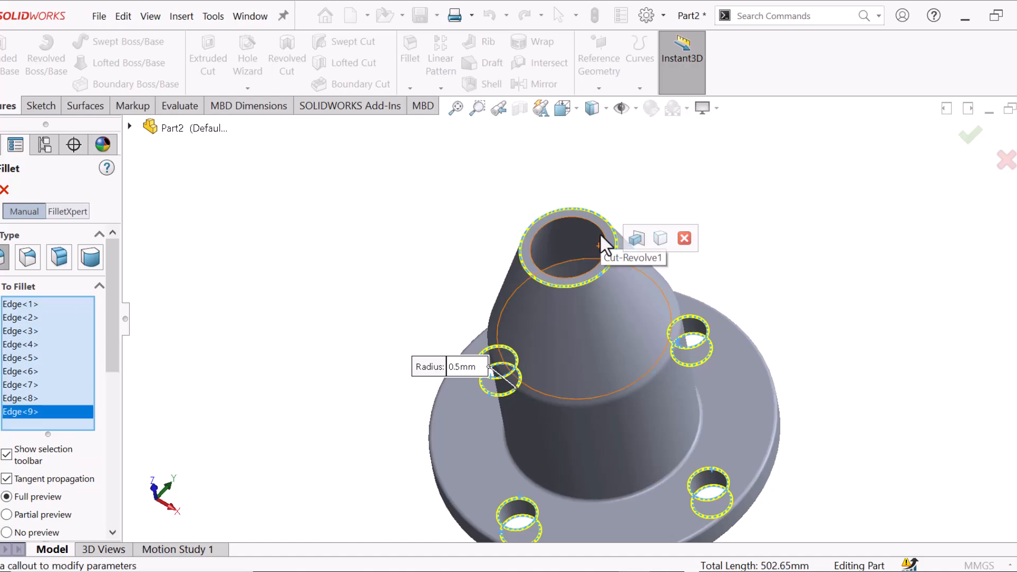
left_click(605, 245)
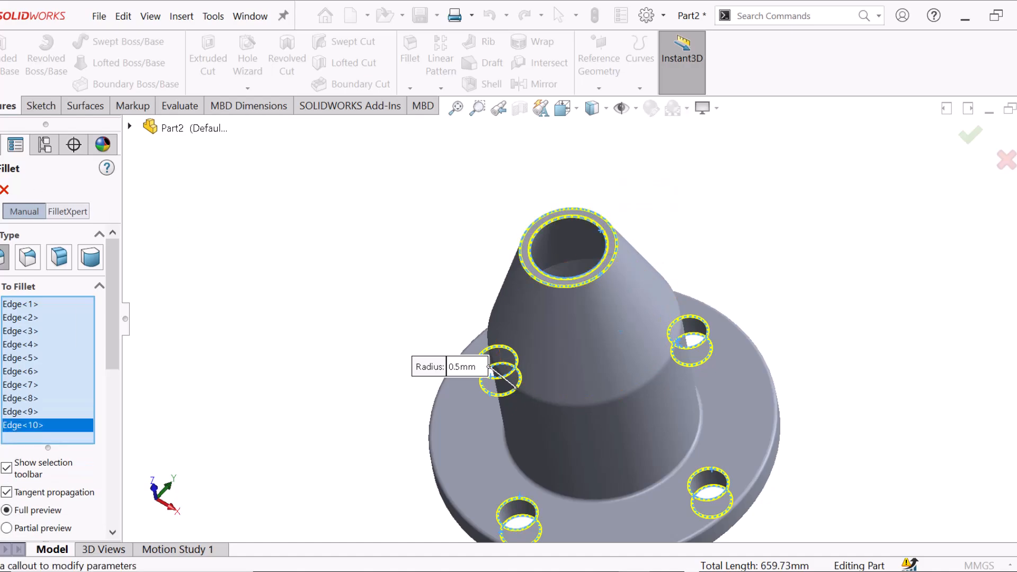
key("Return")
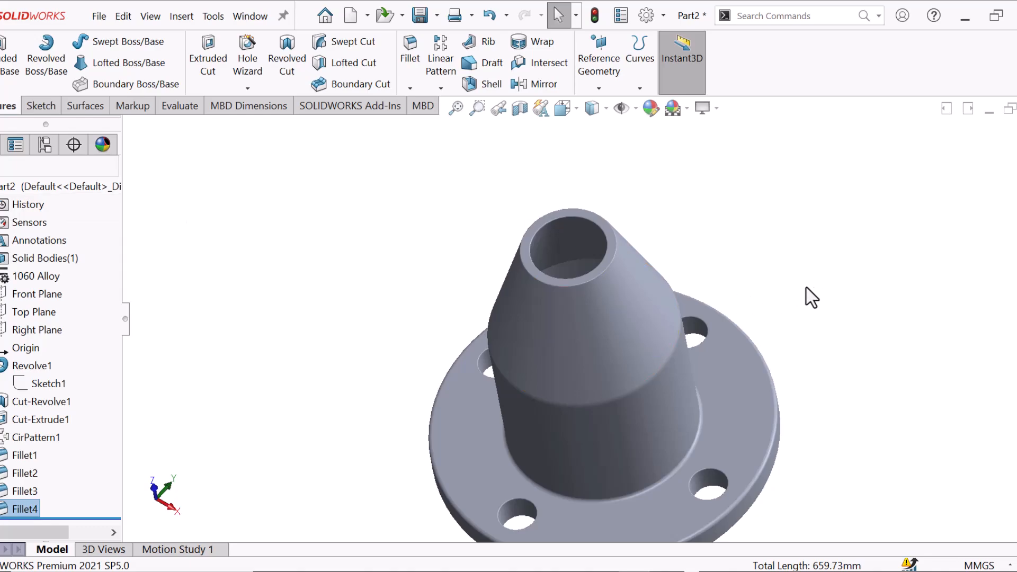
Step: Show the finished part in the isometric view, fitted to the graphics area
key("space")
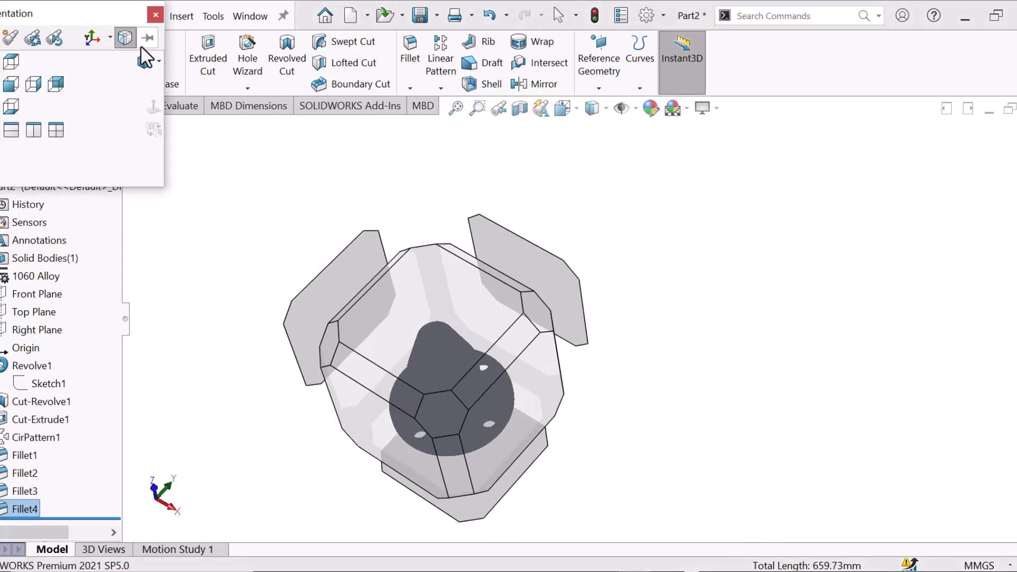
left_click(145, 63)
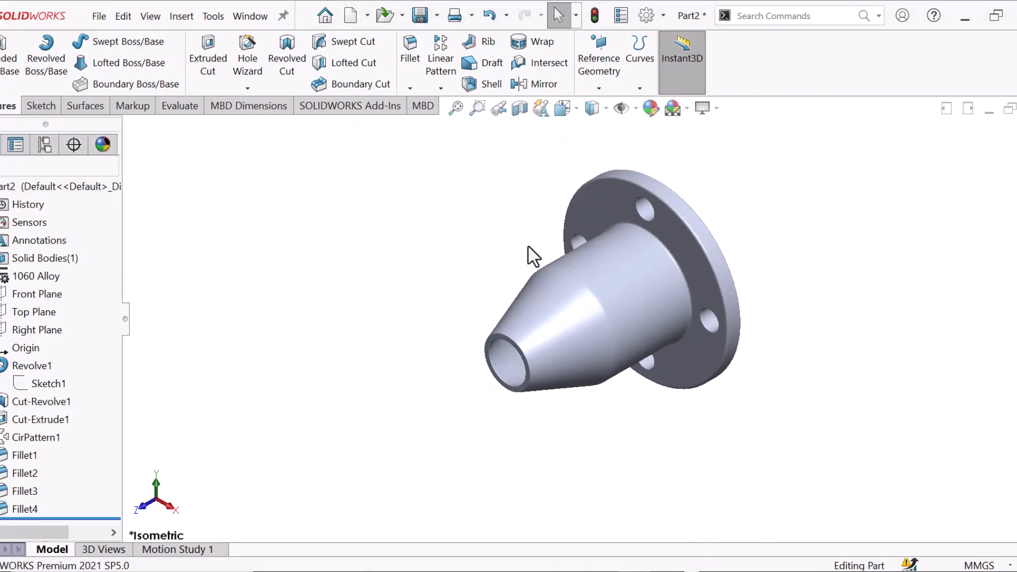
key("f")
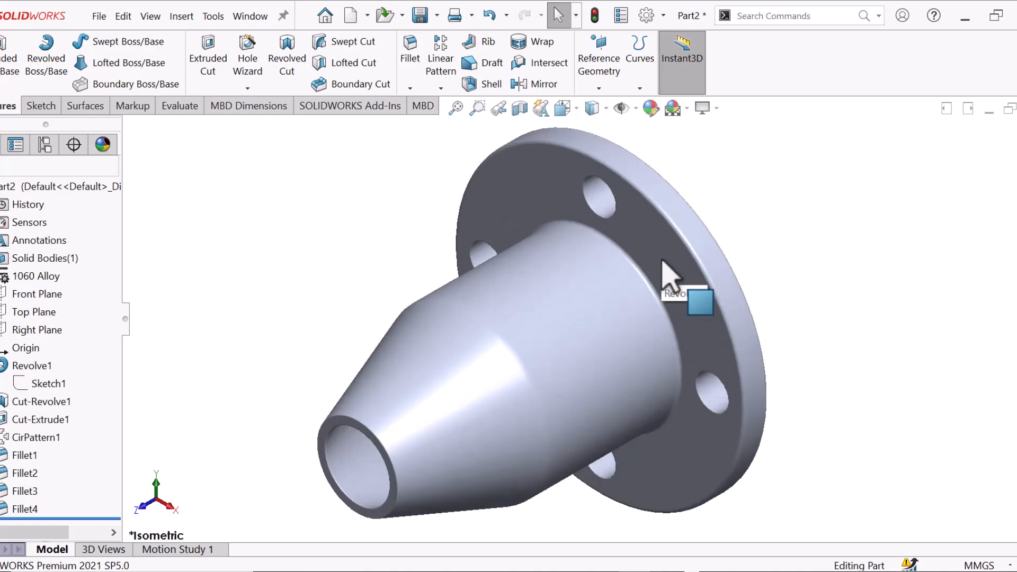